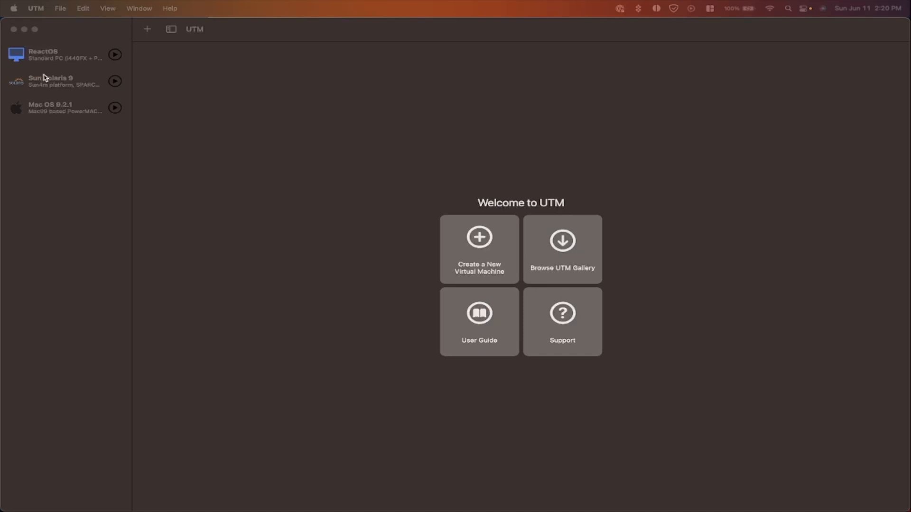
Step: Start a new virtualized Linux VM booting from debian-12.0.0-arm64-DVD-1.iso in Downloads
{"action": "left_click", "coordinate": [112, 236]}
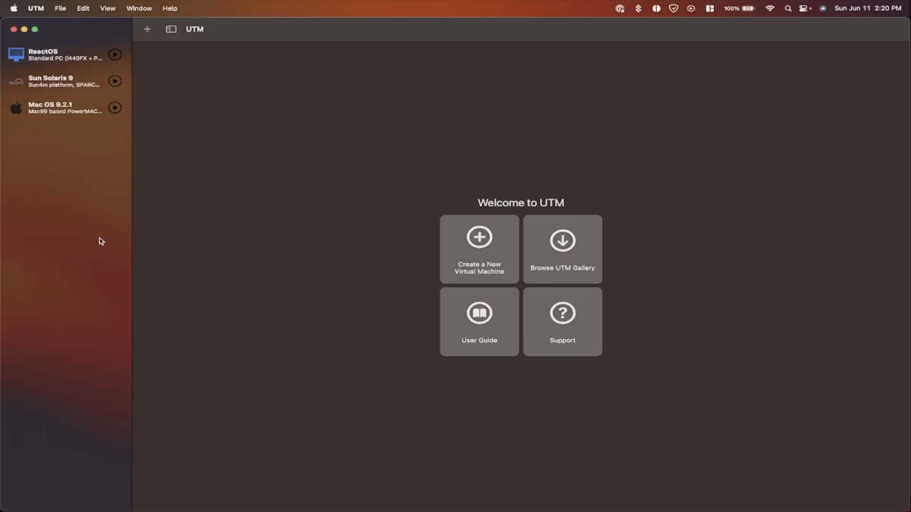
{"action": "left_click", "coordinate": [470, 237]}
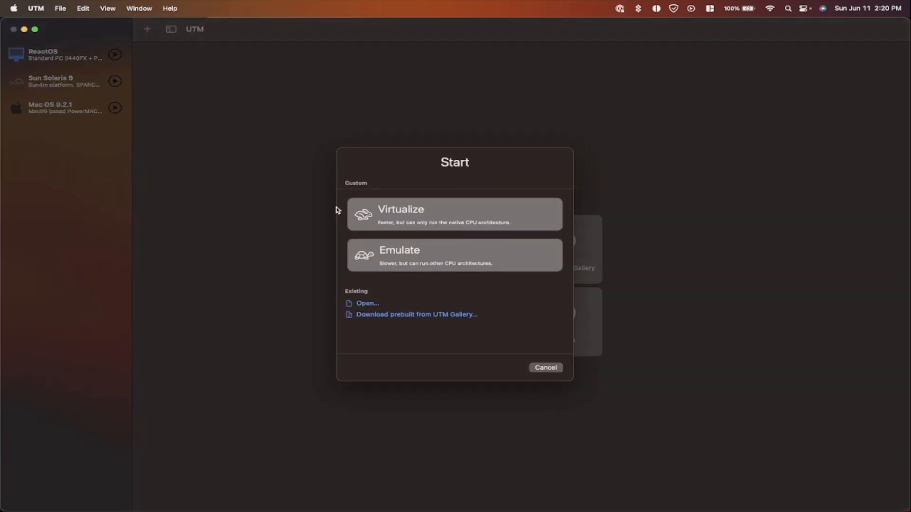
{"action": "left_click", "coordinate": [386, 215]}
{"action": "left_click", "coordinate": [442, 281]}
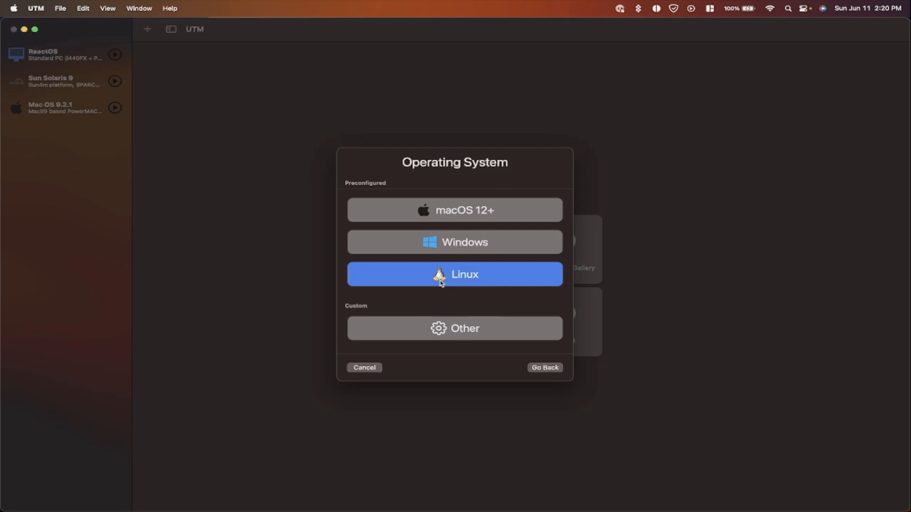
{"action": "left_click", "coordinate": [546, 300]}
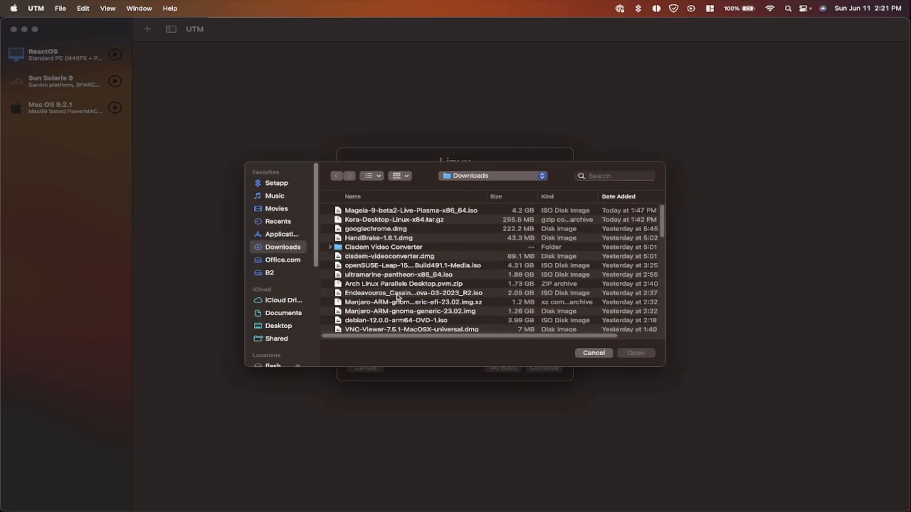
{"action": "double_click", "coordinate": [390, 321]}
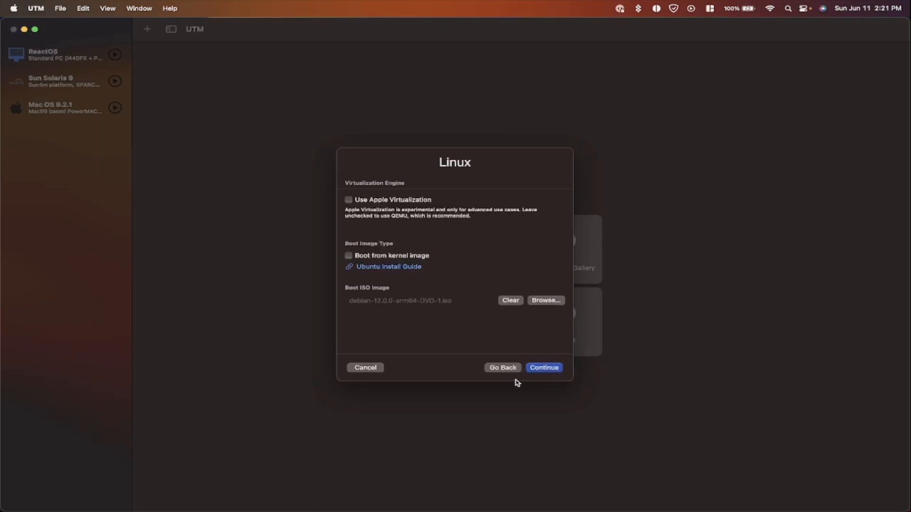
Step: Give the VM 8192 MB memory and 2 CPU cores, keep the 64 GB drive, and save it
{"action": "left_click", "coordinate": [551, 369]}
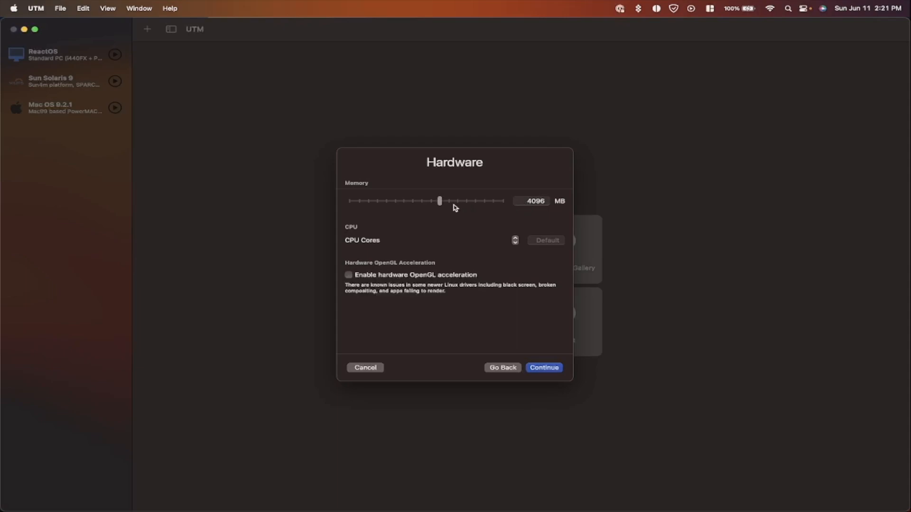
{"action": "left_click", "coordinate": [515, 239]}
{"action": "left_click", "coordinate": [516, 238]}
{"action": "left_click_drag", "start_coordinate": [471, 199], "coordinate": [457, 200]}
{"action": "left_click", "coordinate": [545, 368]}
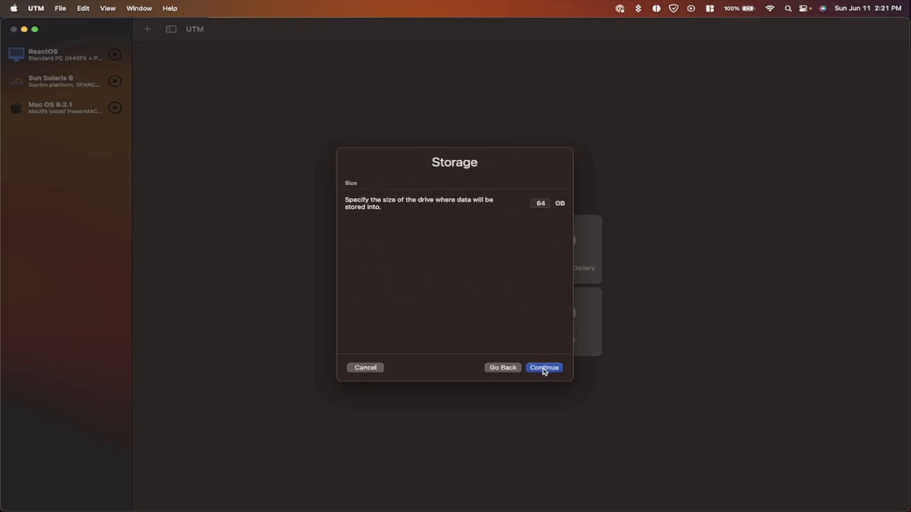
{"action": "left_click", "coordinate": [544, 371]}
{"action": "left_click", "coordinate": [544, 369]}
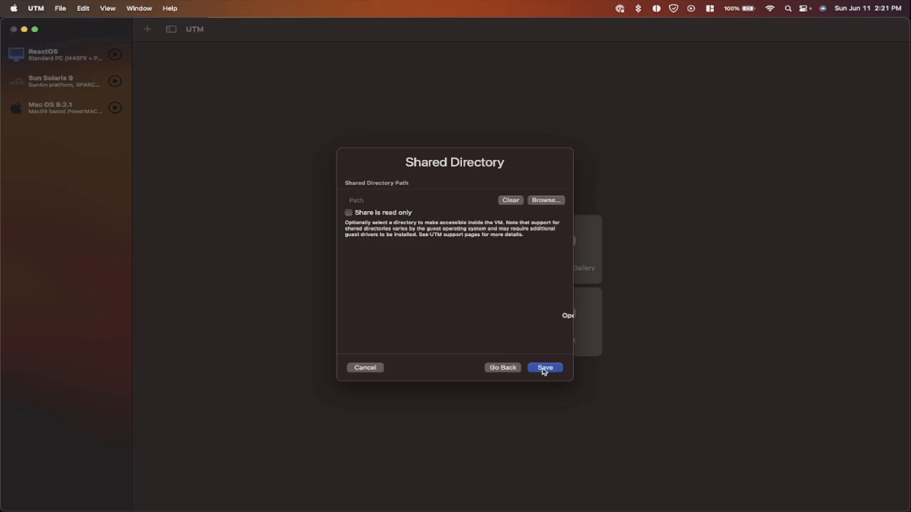
{"action": "left_click", "coordinate": [544, 370]}
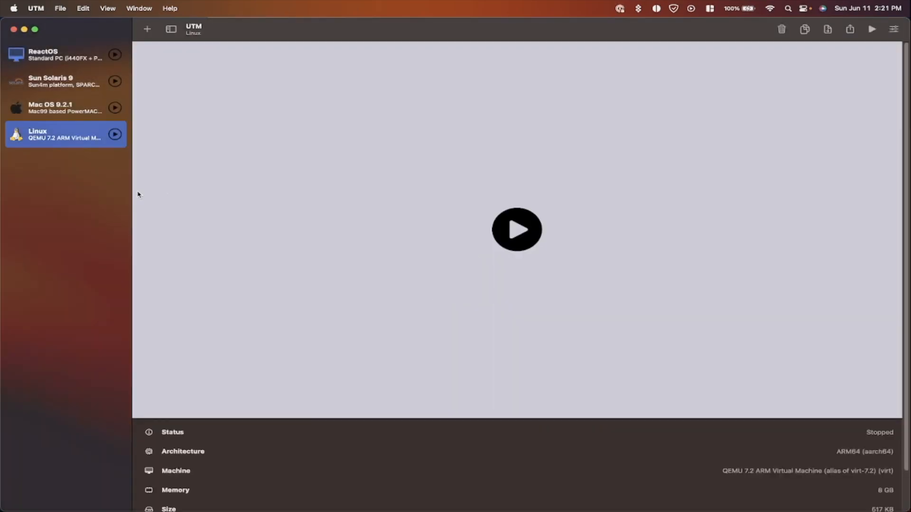
Step: Start the VM in full screen and boot the Graphical install entry from the GRUB menu
{"action": "left_click", "coordinate": [505, 239]}
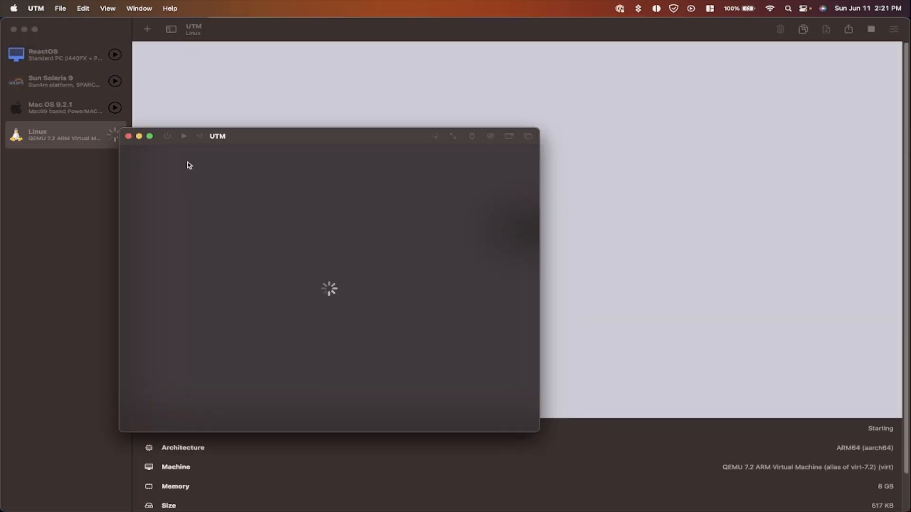
{"action": "left_click", "coordinate": [150, 136]}
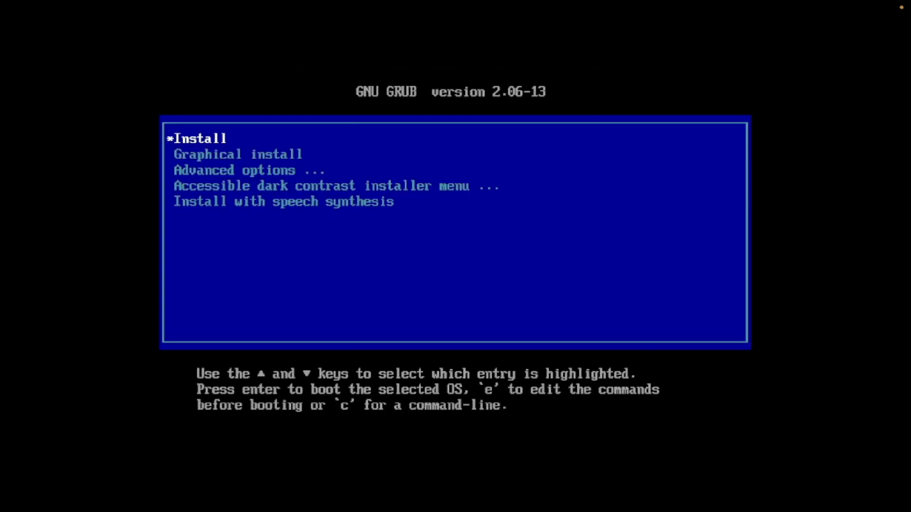
{"action": "key", "text": "Down"}
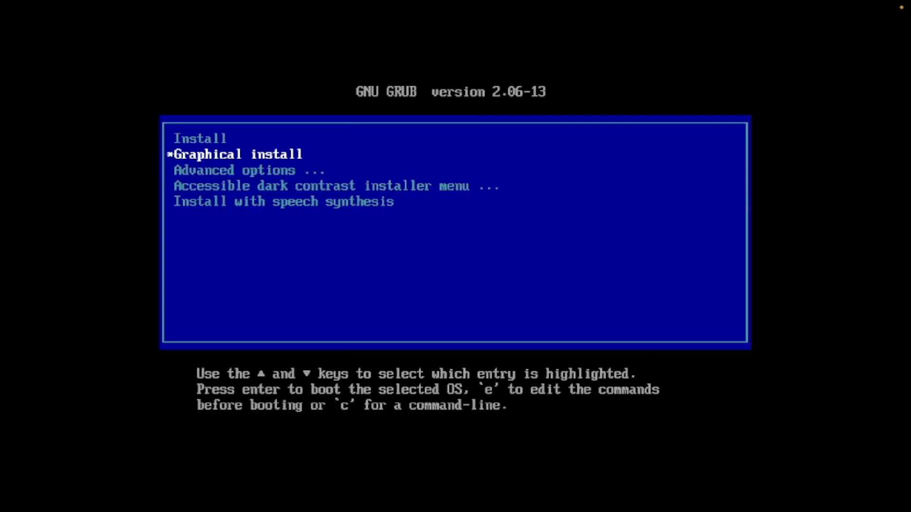
{"action": "key", "text": "Return"}
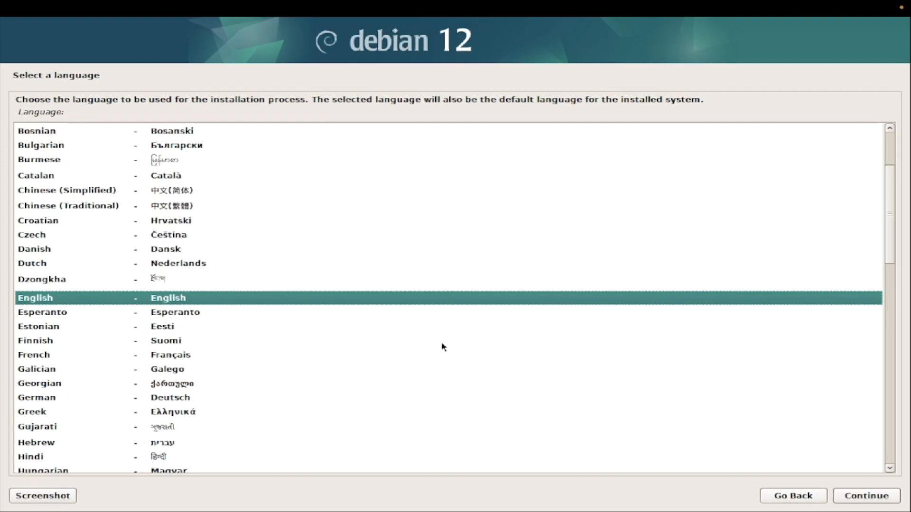
Step: Accept English language, United States location and the American English keymap
{"action": "left_click", "coordinate": [861, 498]}
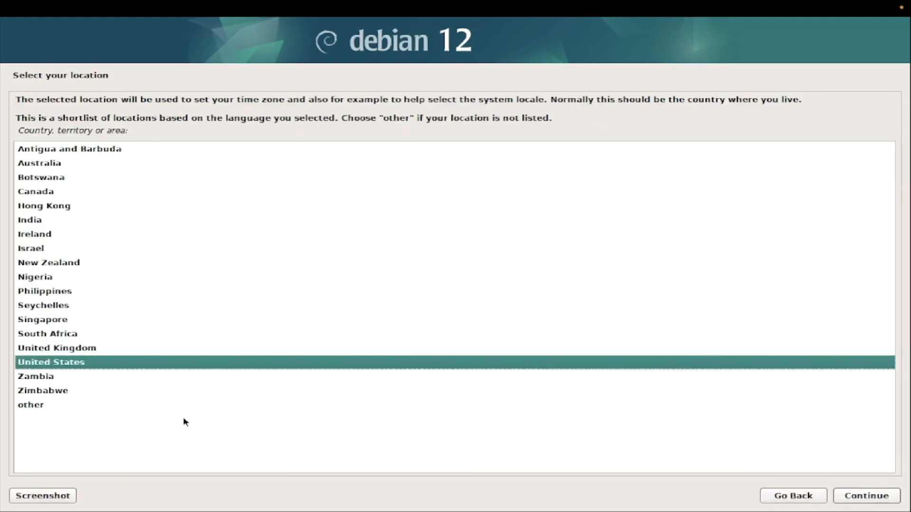
{"action": "left_click", "coordinate": [854, 496]}
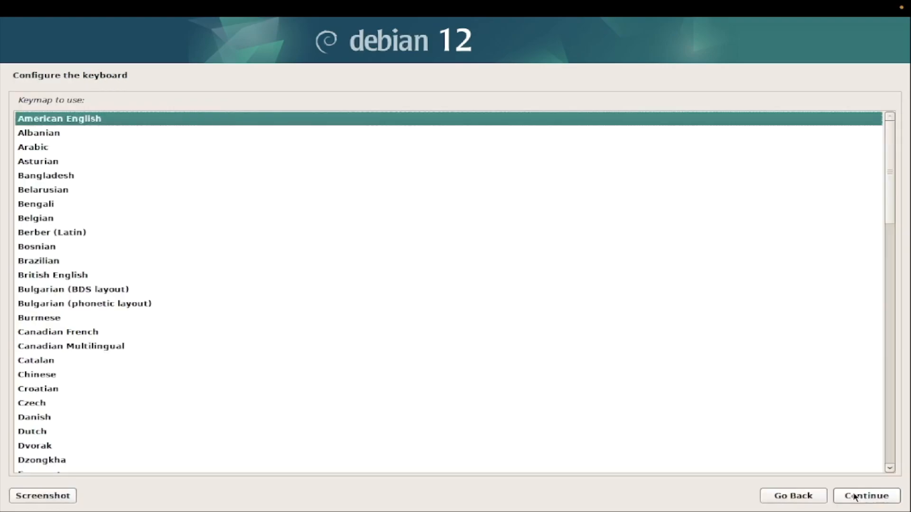
{"action": "left_click", "coordinate": [854, 497]}
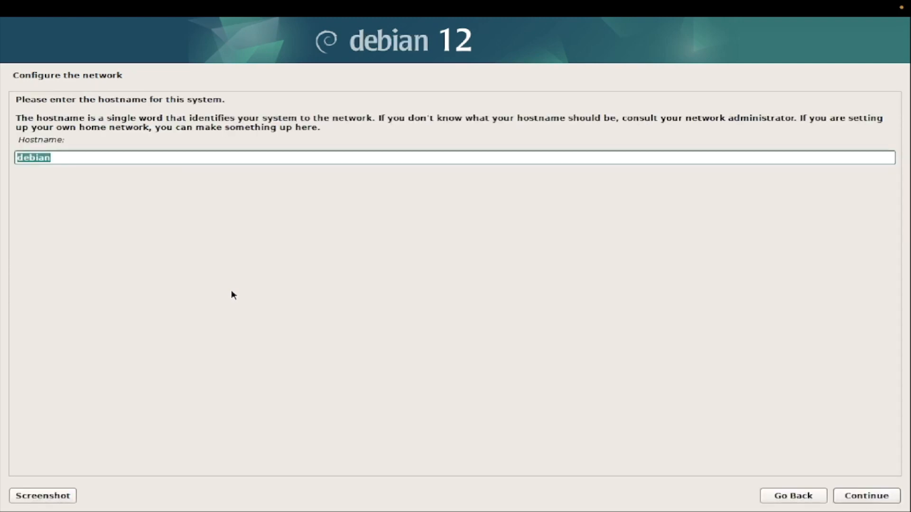
Step: Keep hostname debian with an empty domain name, then set and confirm the root password
{"action": "left_click", "coordinate": [879, 499]}
{"action": "left_click", "coordinate": [868, 495]}
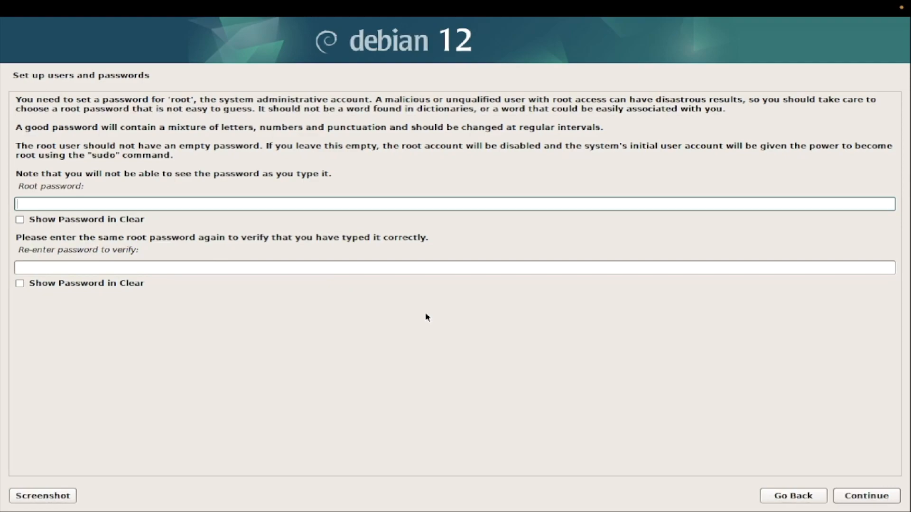
{"action": "key", "text": "Tab"}
{"action": "key", "text": "Tab"}
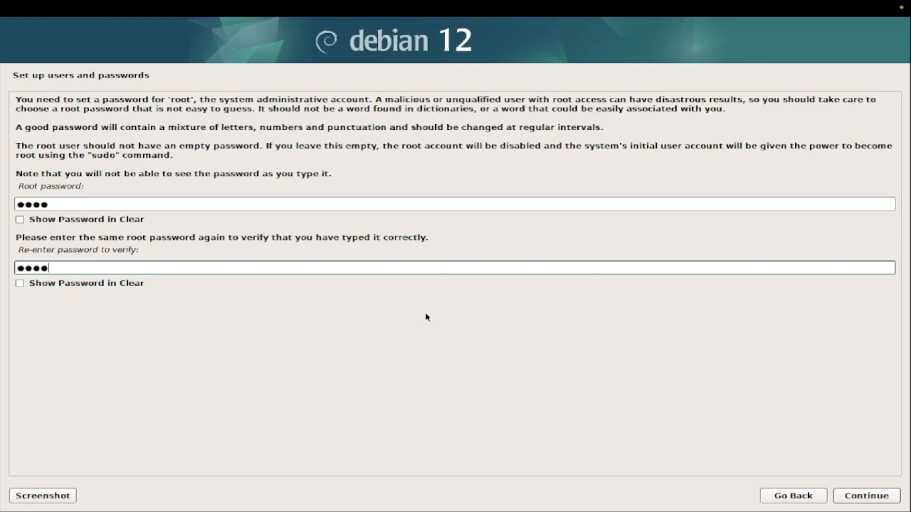
{"action": "left_click", "coordinate": [873, 496]}
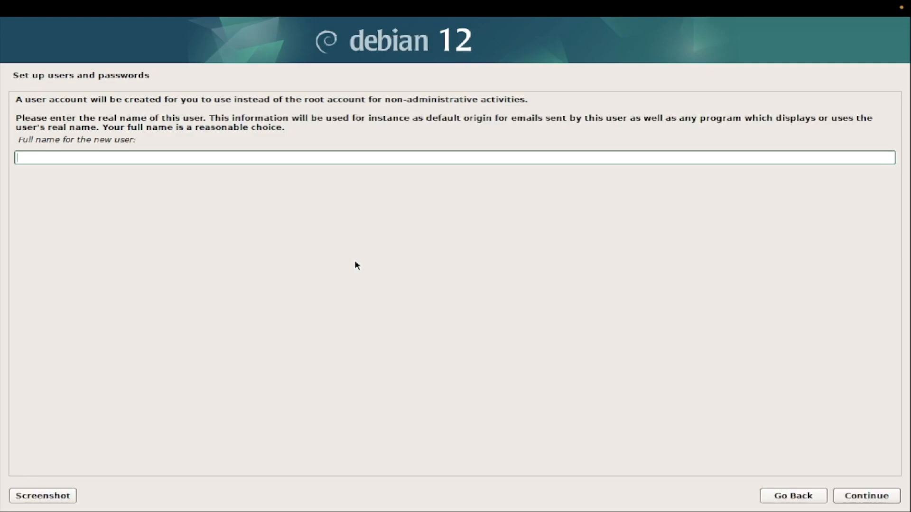
Step: Create the user account with a full name, the suggested username and a confirmed password
{"action": "key", "text": "Return"}
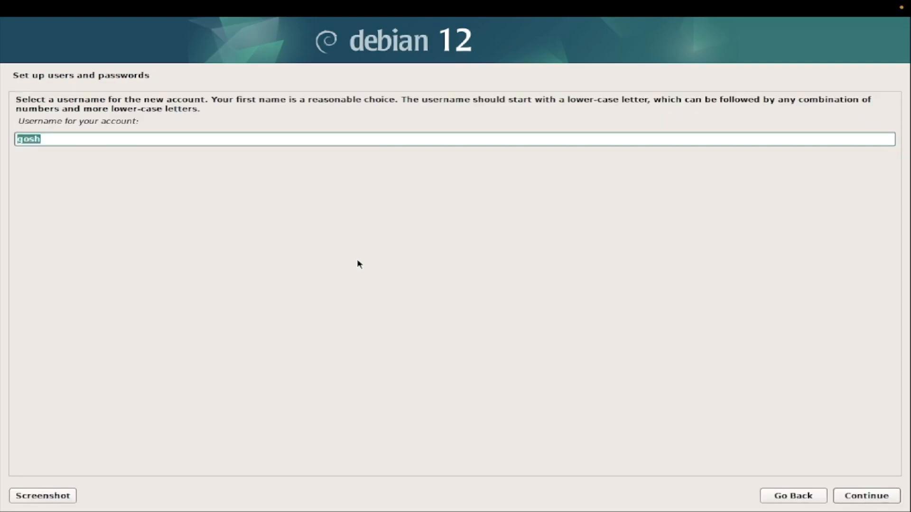
{"action": "key", "text": "Return"}
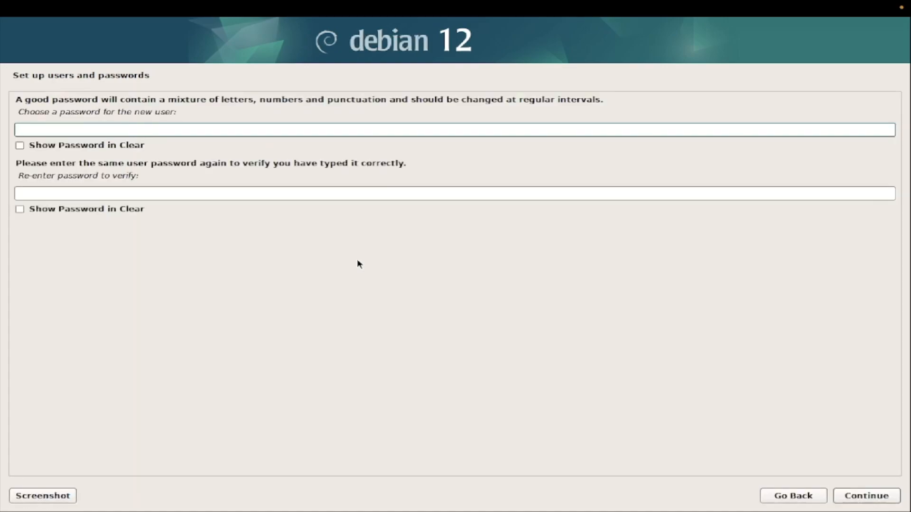
{"action": "key", "text": "Tab"}
{"action": "key", "text": "Tab"}
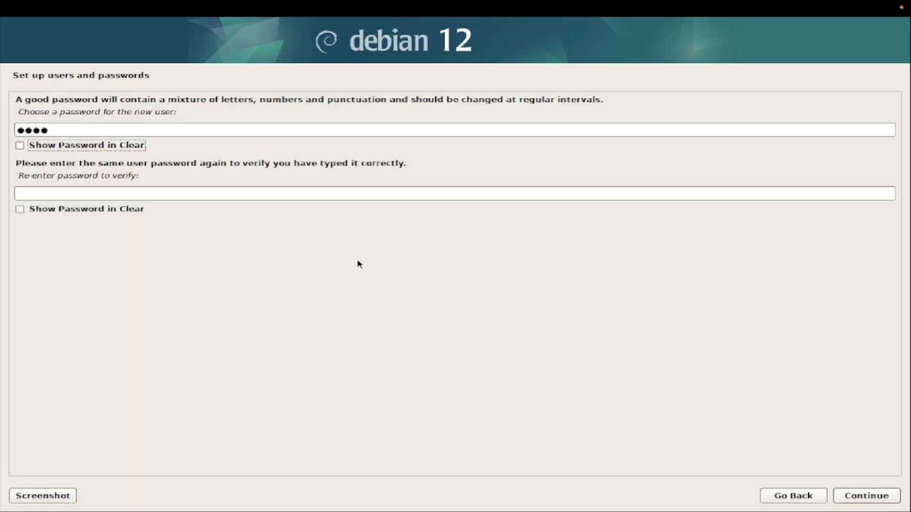
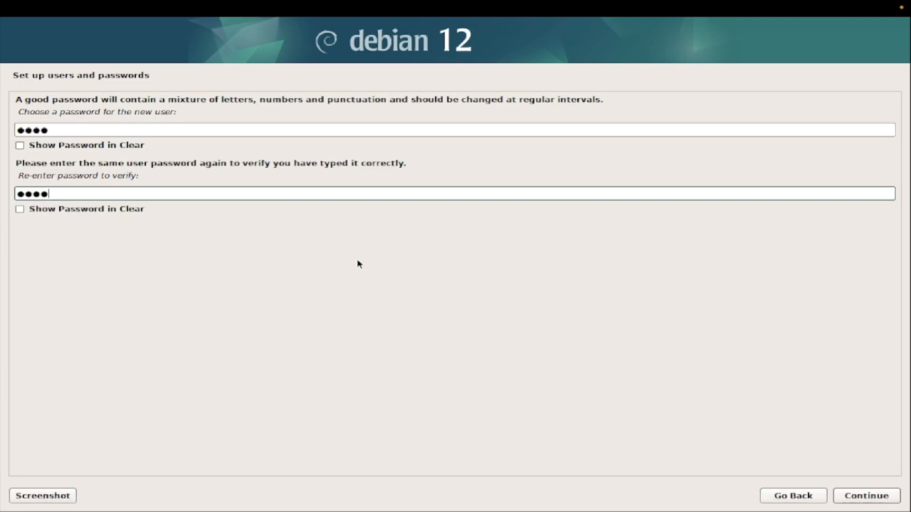
{"action": "left_click", "coordinate": [874, 501]}
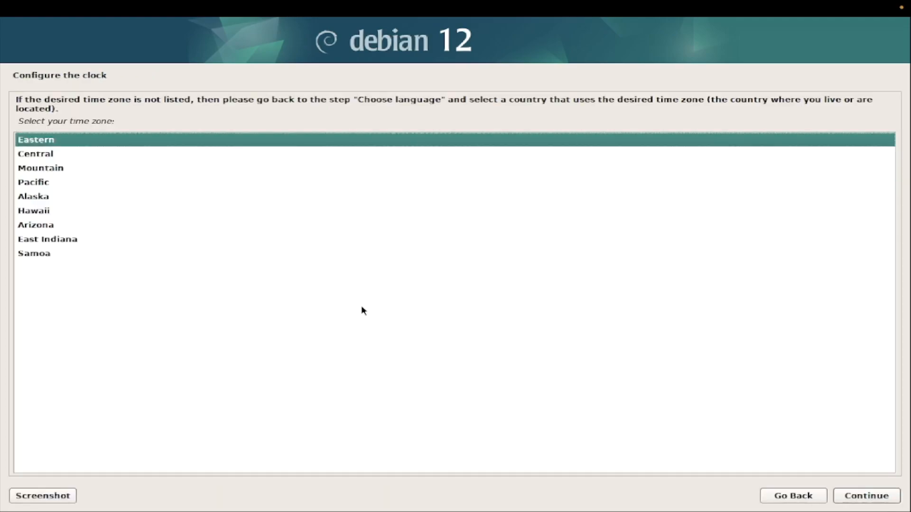
Step: Set the Pacific time zone and choose guided partitioning of the 68.7 GB virtual disk
{"action": "left_click", "coordinate": [82, 185]}
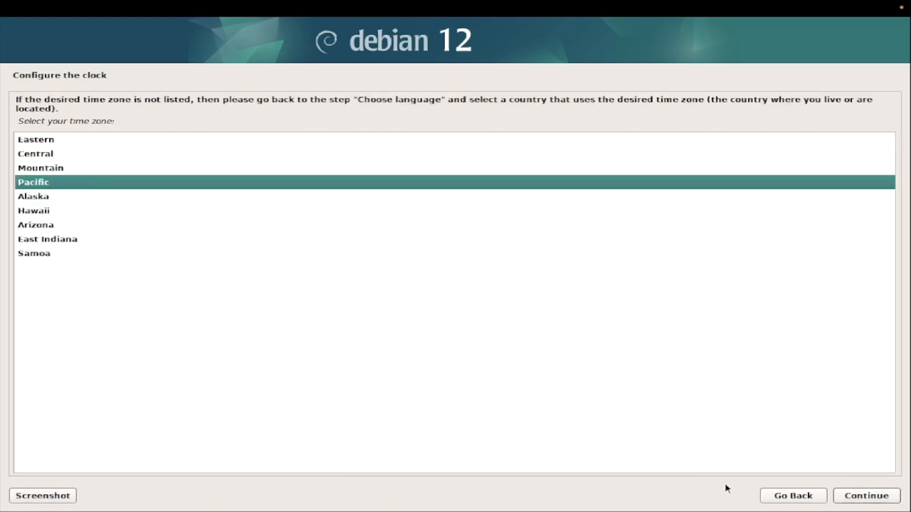
{"action": "left_click", "coordinate": [870, 502]}
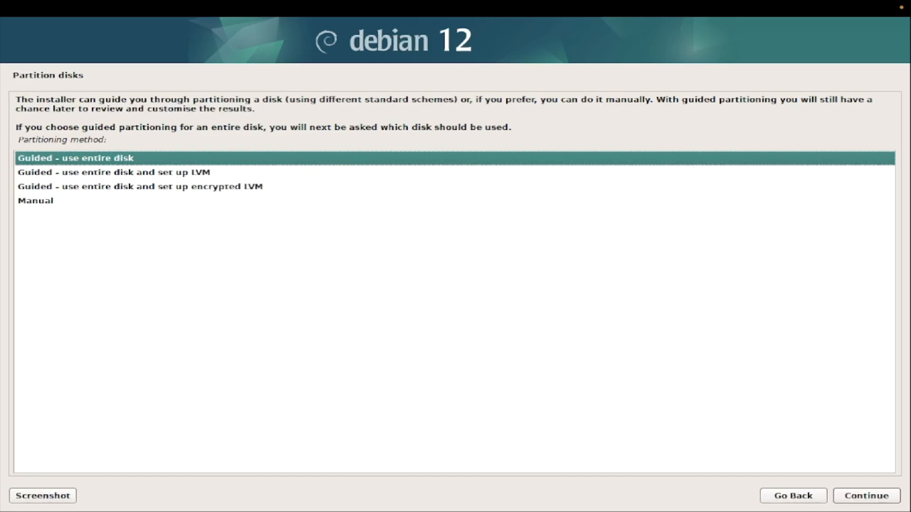
{"action": "left_click", "coordinate": [859, 499]}
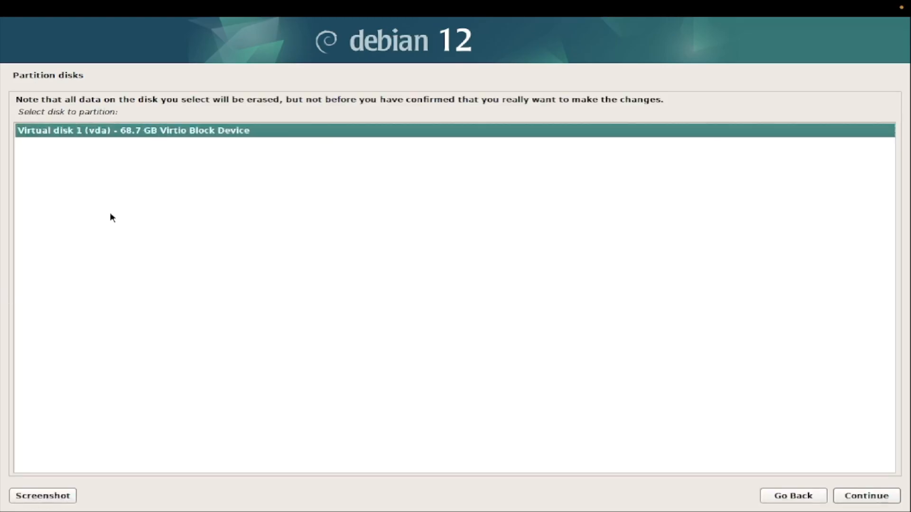
{"action": "left_click", "coordinate": [864, 496]}
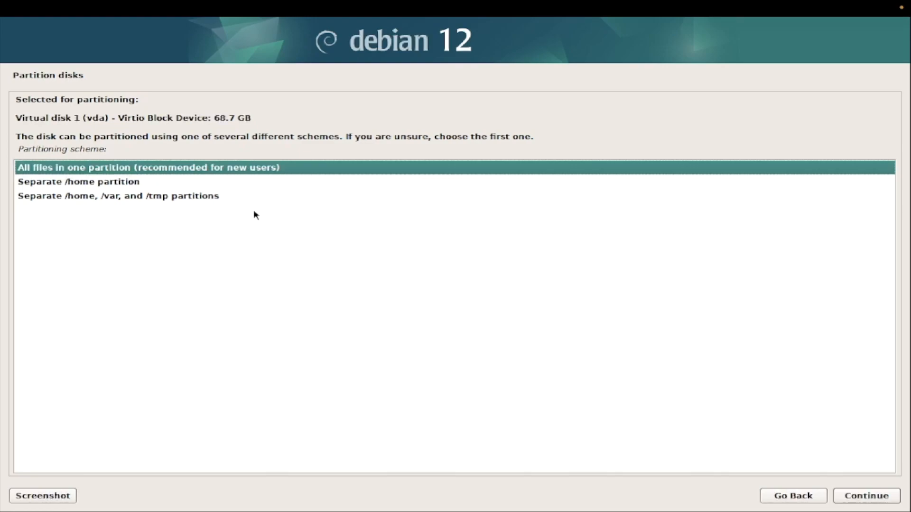
Step: Use the All files in one partition scheme, finish partitioning and agree to write changes
{"action": "left_click", "coordinate": [79, 183]}
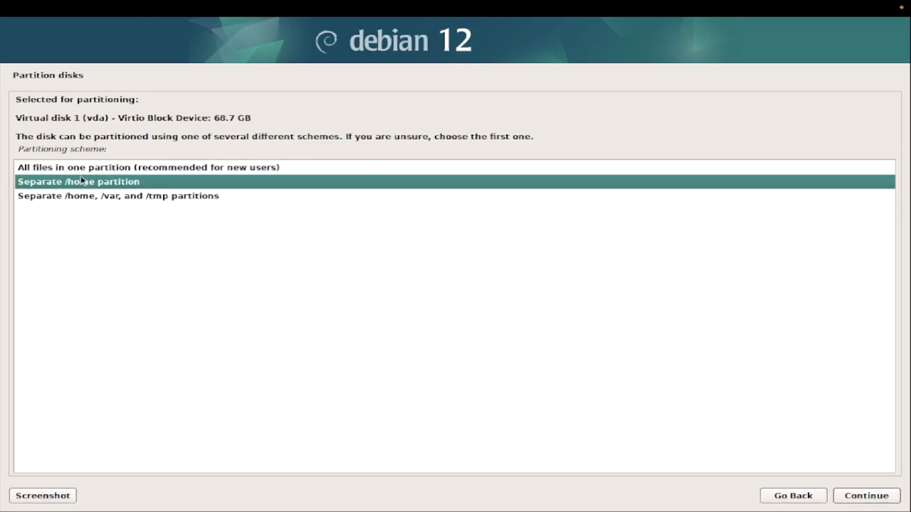
{"action": "key", "text": "Up"}
{"action": "left_click", "coordinate": [99, 196]}
{"action": "left_click", "coordinate": [98, 185]}
{"action": "key", "text": "Up"}
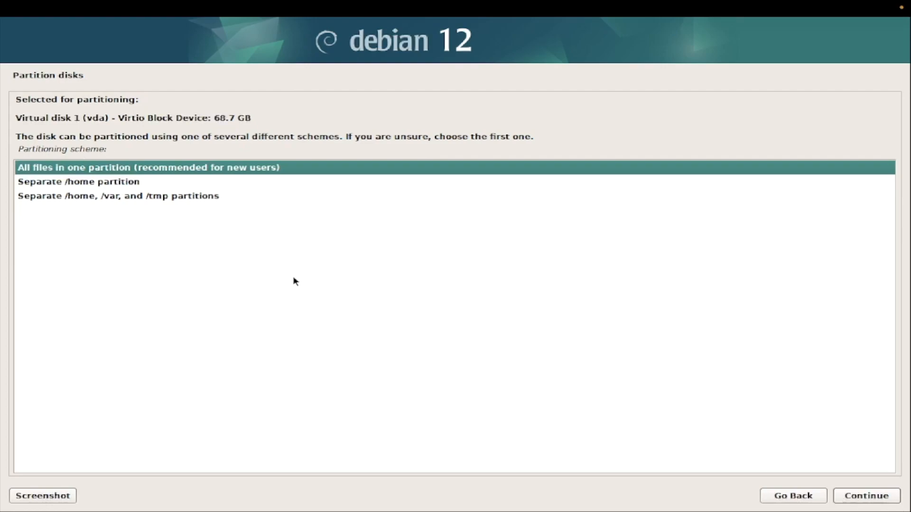
{"action": "left_click", "coordinate": [853, 498]}
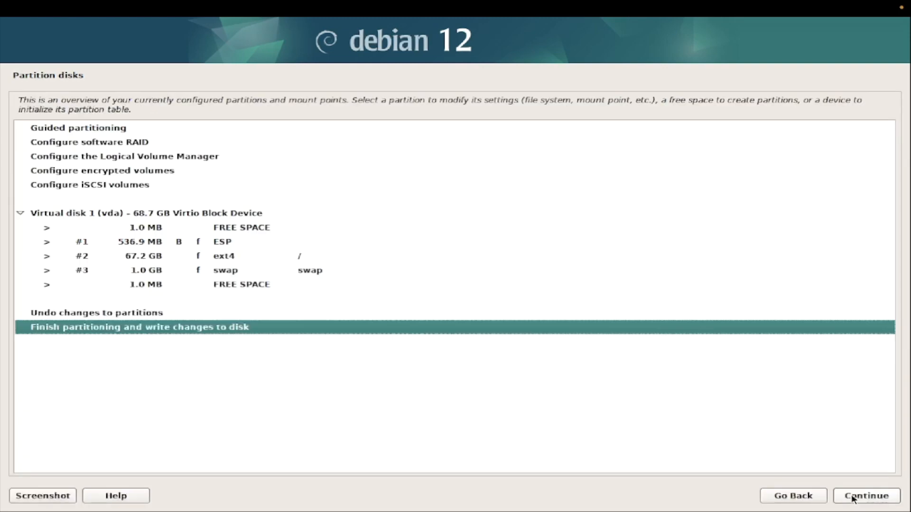
{"action": "left_click", "coordinate": [853, 498]}
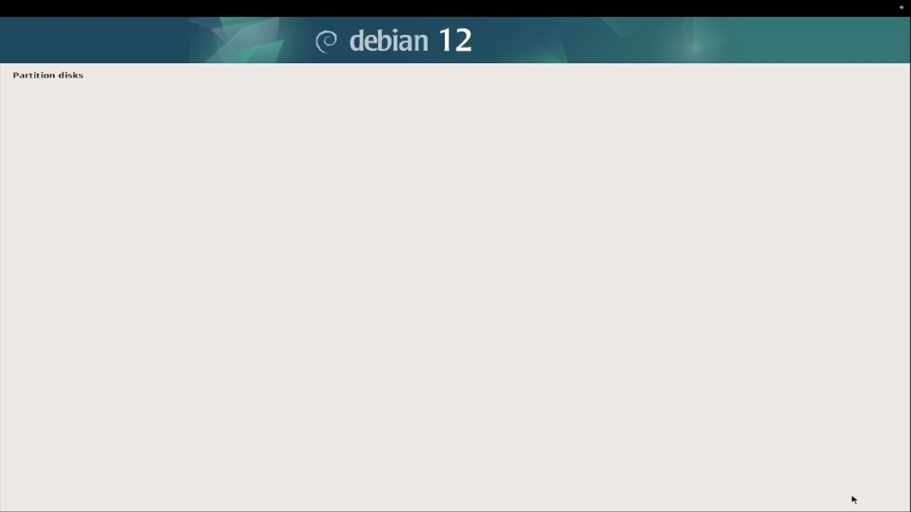
{"action": "left_click", "coordinate": [37, 221]}
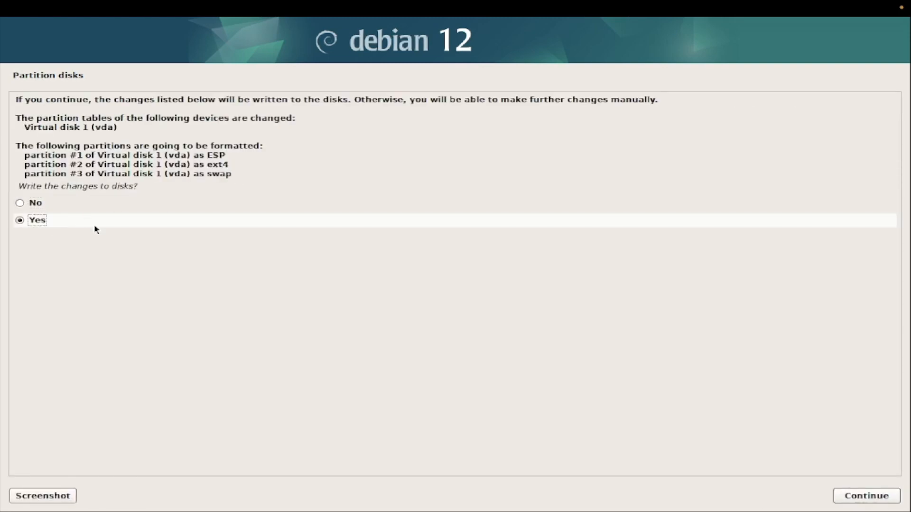
{"action": "left_click", "coordinate": [877, 496]}
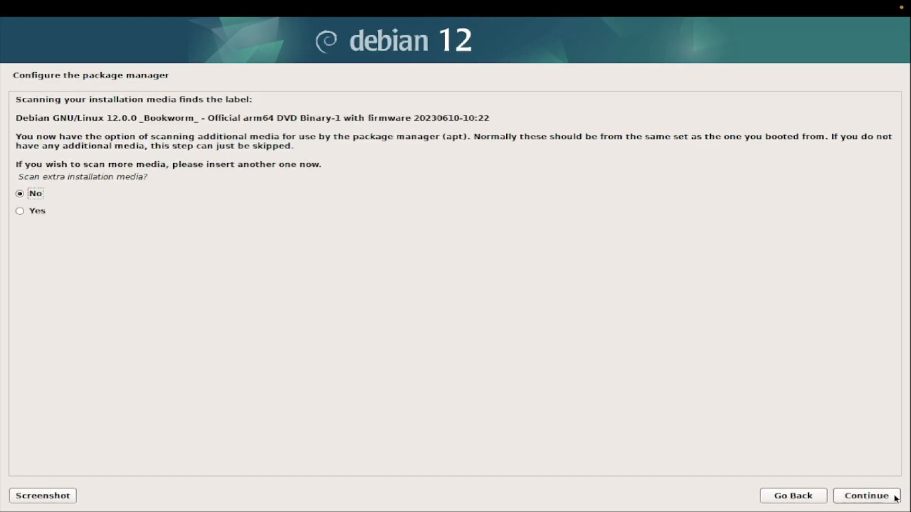
Step: Skip extra media and use the default United States network mirror with no proxy
{"action": "left_click", "coordinate": [879, 498]}
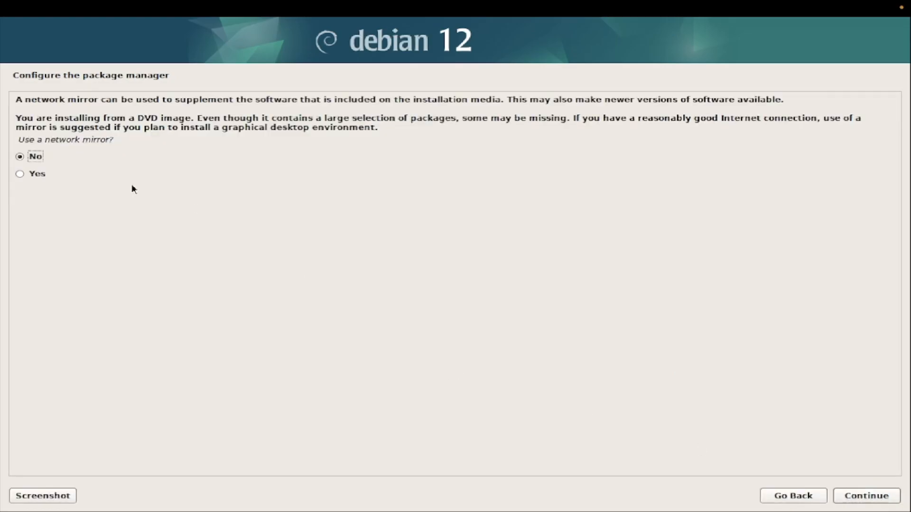
{"action": "left_click", "coordinate": [41, 174]}
{"action": "left_click", "coordinate": [888, 502]}
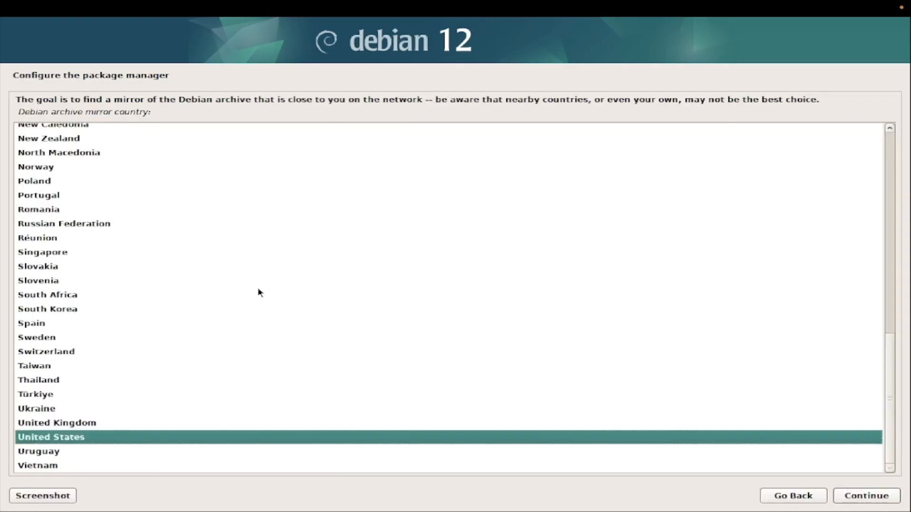
{"action": "left_click", "coordinate": [881, 499]}
{"action": "left_click", "coordinate": [854, 495]}
{"action": "left_click", "coordinate": [858, 494]}
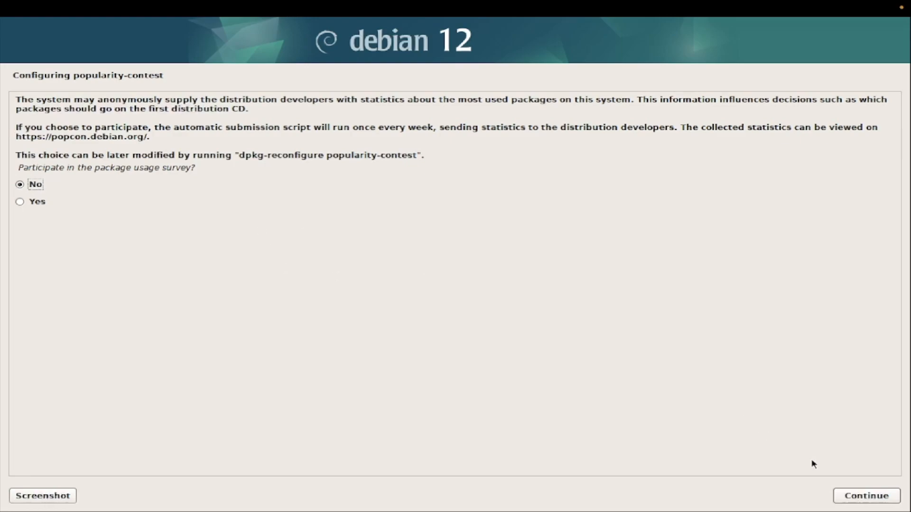
Step: Decline the popularity-contest survey, tick MATE in Software selection and start installing
{"action": "left_click", "coordinate": [865, 496]}
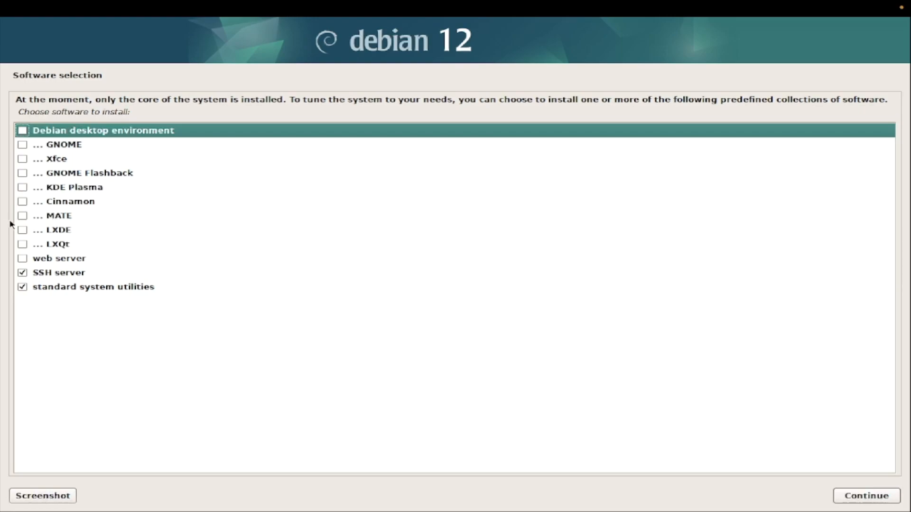
{"action": "left_click", "coordinate": [23, 218]}
{"action": "left_click", "coordinate": [22, 218]}
{"action": "left_click", "coordinate": [871, 498]}
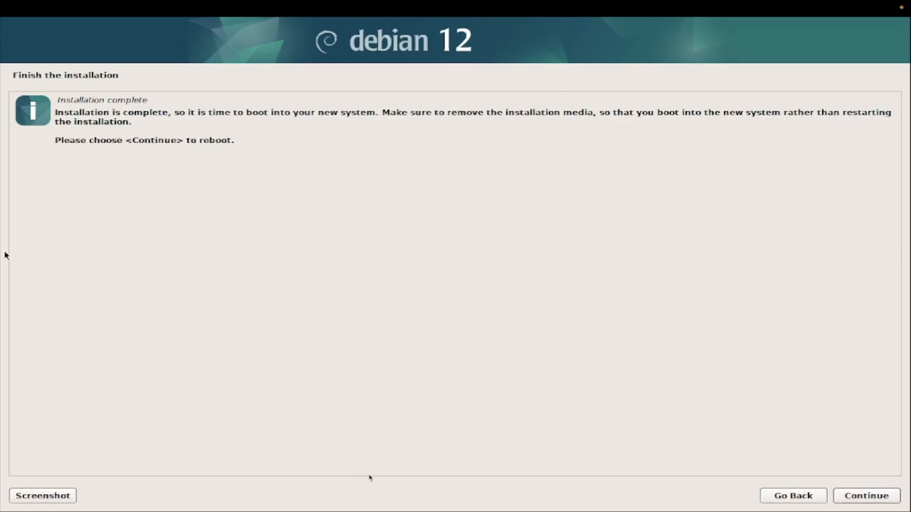
Step: Continue from the Installation complete screen to reboot the VM
{"action": "left_click", "coordinate": [867, 494]}
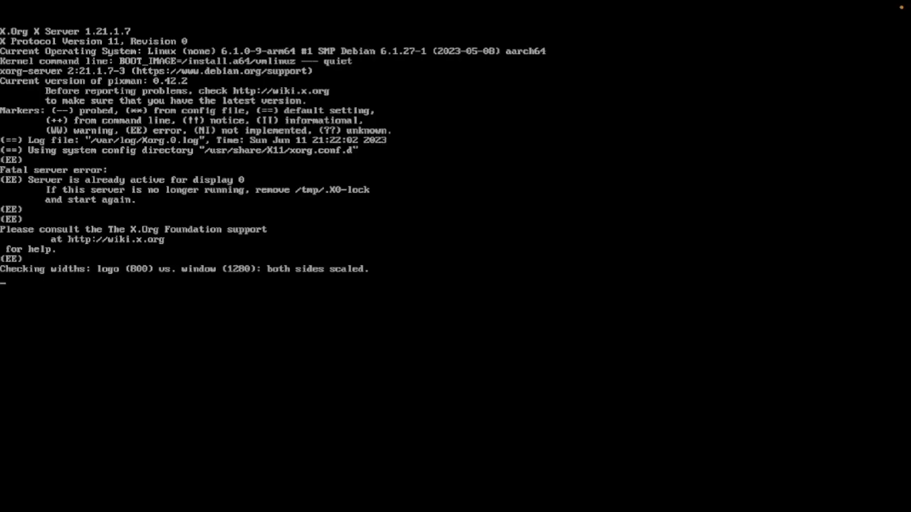
Step: Exit full screen, move the VM window aside and scroll the details to the CD/DVD setting
{"action": "mouse_move", "coordinate": [484, 2]}
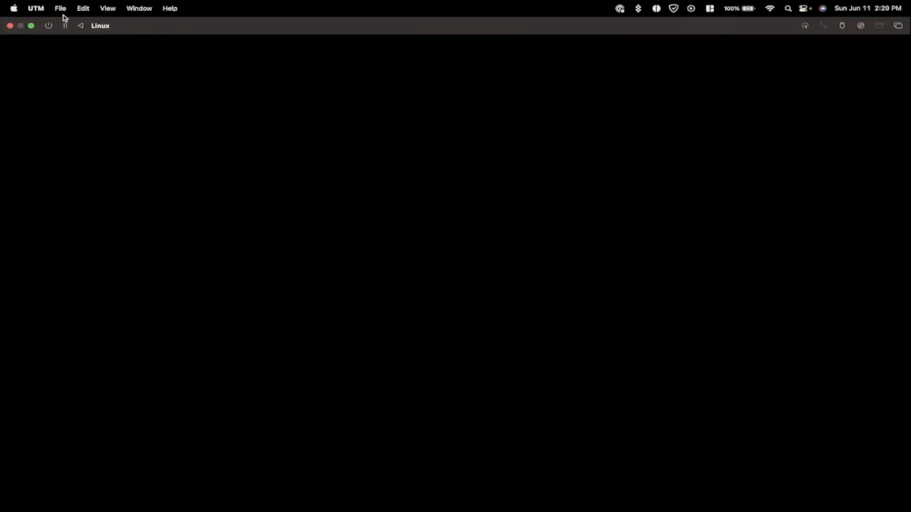
{"action": "left_click", "coordinate": [32, 26]}
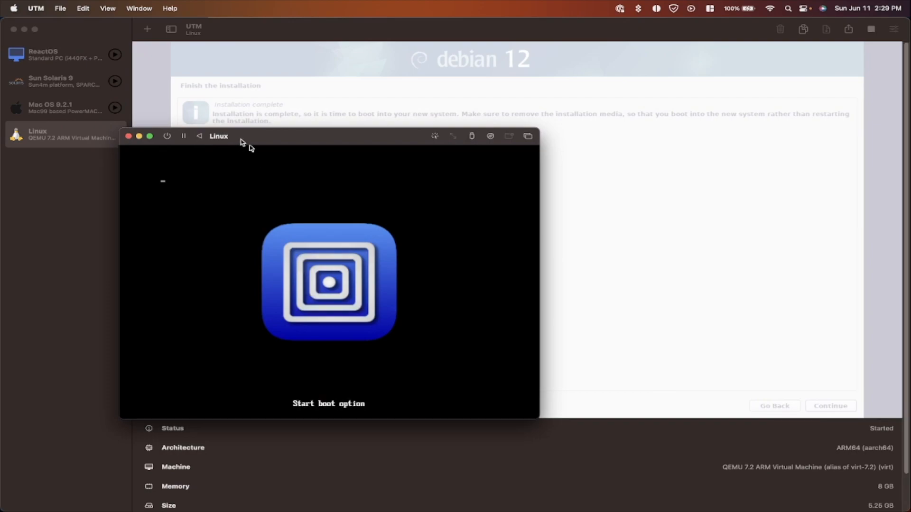
{"action": "left_click_drag", "start_coordinate": [288, 113], "coordinate": [318, 97]}
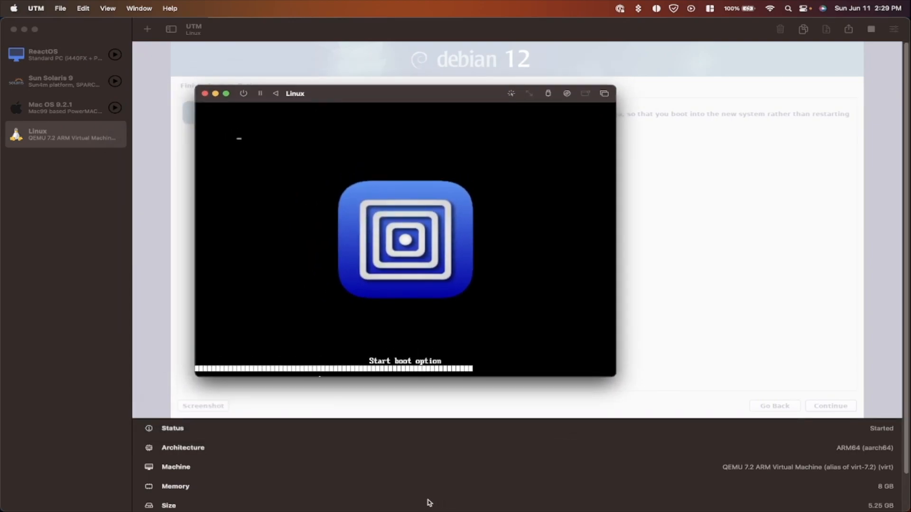
{"action": "scroll", "coordinate": [407, 489], "scroll_direction": "down", "scroll_amount": 2}
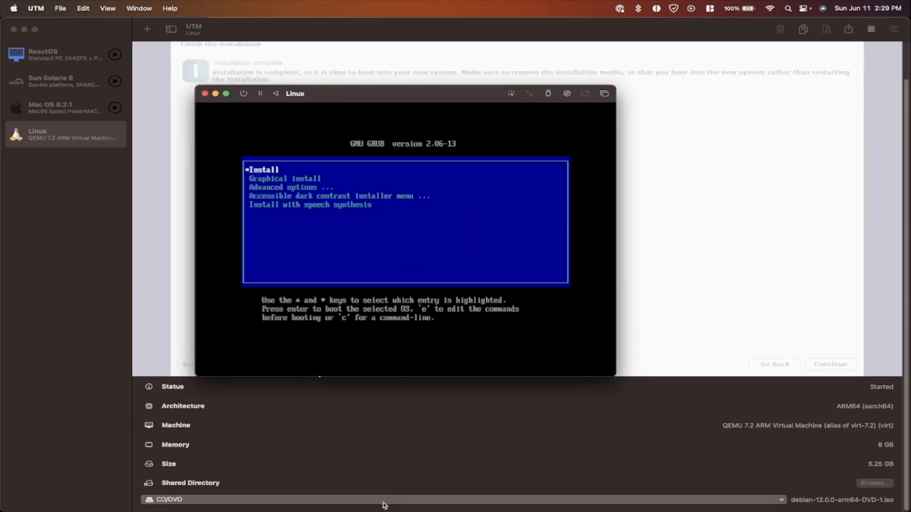
Step: Clear the Debian installer ISO from the Linux VM's CD/DVD drive
{"action": "left_click", "coordinate": [384, 506]}
{"action": "left_click", "coordinate": [332, 489]}
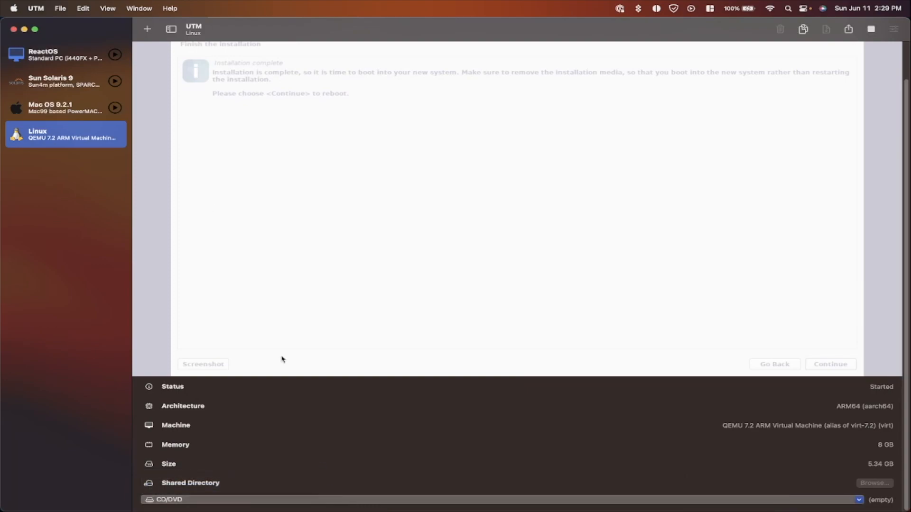
{"action": "right_click", "coordinate": [56, 137]}
{"action": "left_click", "coordinate": [57, 138]}
Step: Force-stop the Linux VM, confirm, and start it again so it boots from disk
{"action": "left_click", "coordinate": [611, 228]}
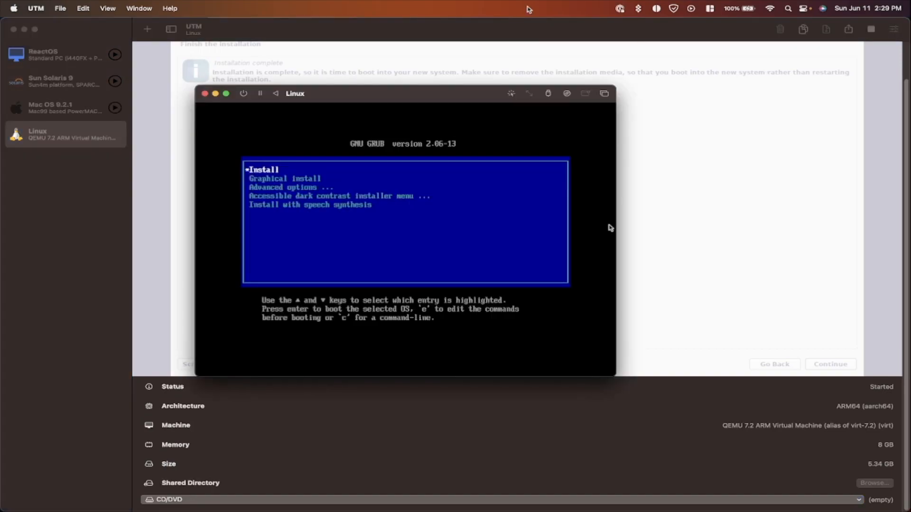
{"action": "left_click", "coordinate": [243, 94]}
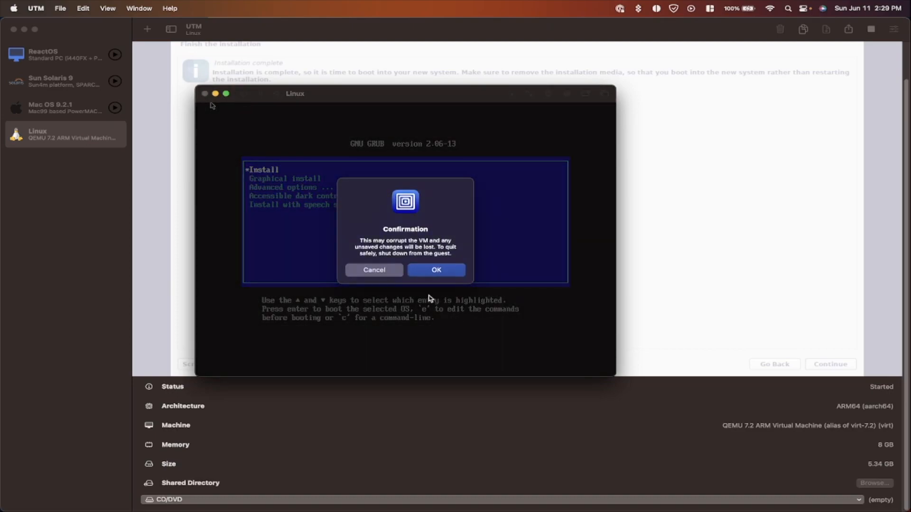
{"action": "left_click", "coordinate": [420, 272]}
{"action": "left_click", "coordinate": [425, 254]}
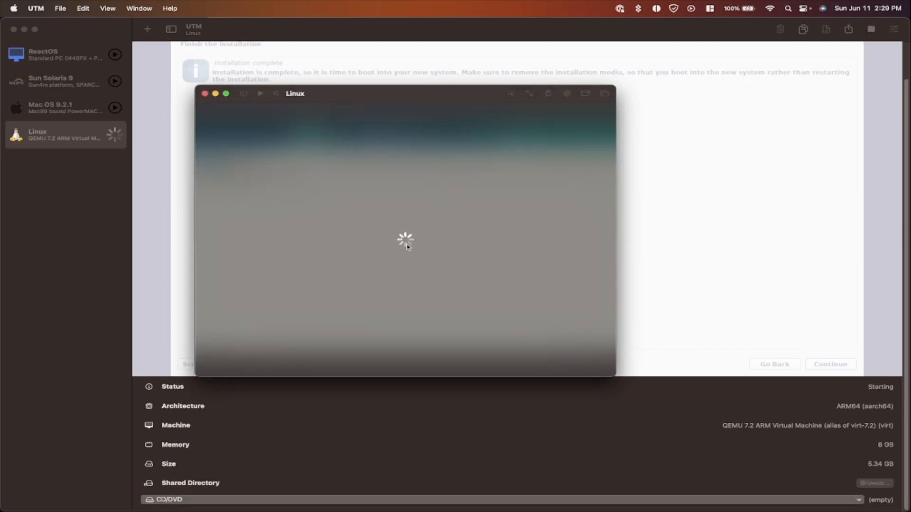
Step: Boot Debian GNU/Linux full screen and log in as the new user to the MATE desktop
{"action": "left_click", "coordinate": [227, 94]}
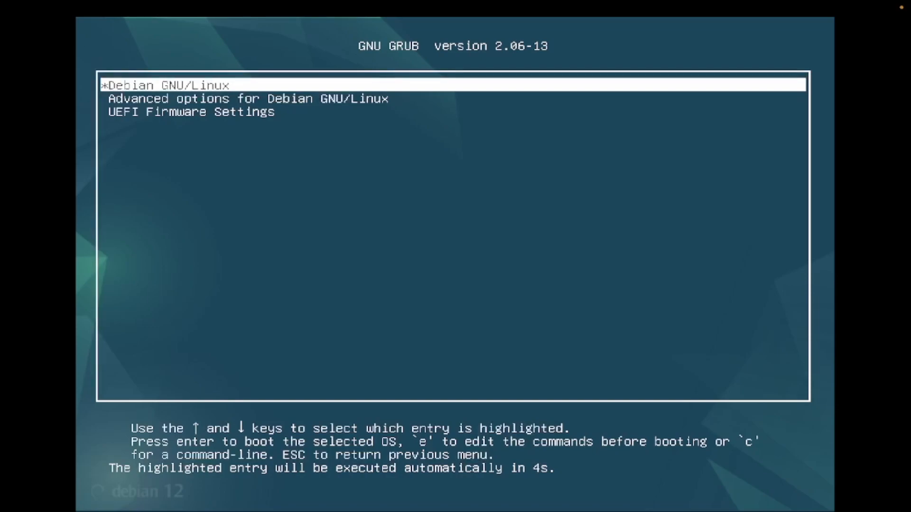
{"action": "key", "text": "Return"}
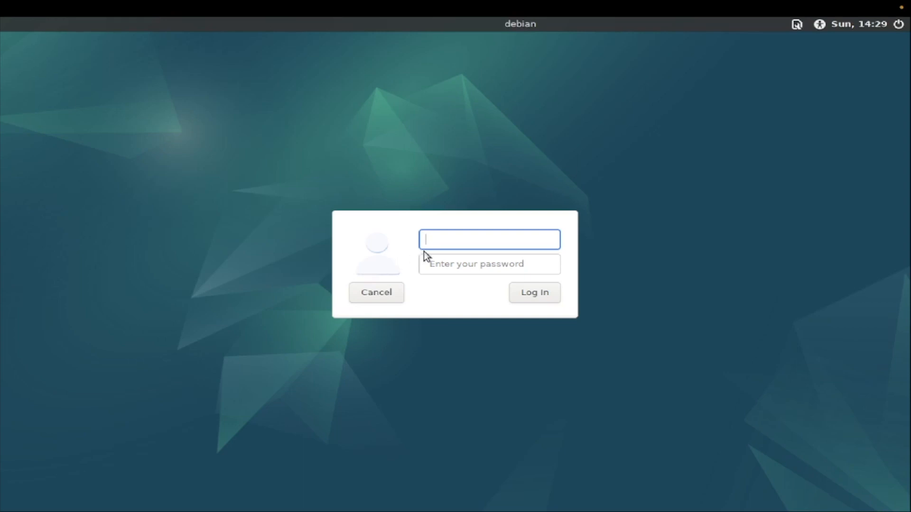
{"action": "type", "text": "osh"}
{"action": "key", "text": "Tab"}
{"action": "type", "text": "••••"}
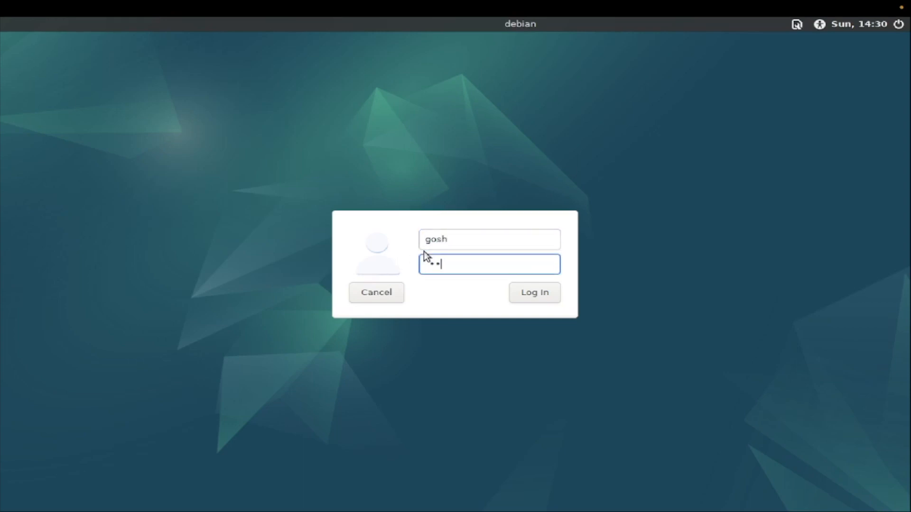
{"action": "key", "text": "Return"}
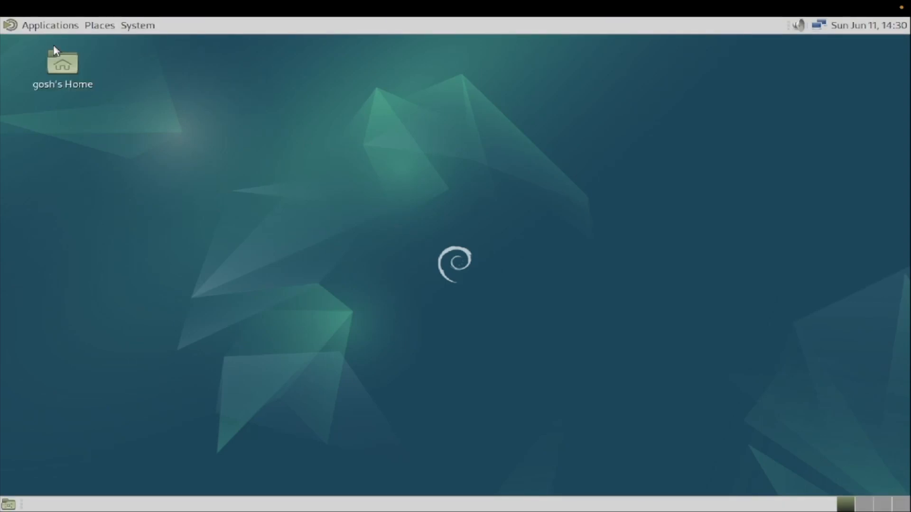
Step: View the About MATE version information, then close it
{"action": "left_click", "coordinate": [65, 28]}
{"action": "left_click", "coordinate": [665, 446]}
{"action": "left_click", "coordinate": [33, 25]}
{"action": "mouse_move", "coordinate": [100, 25]}
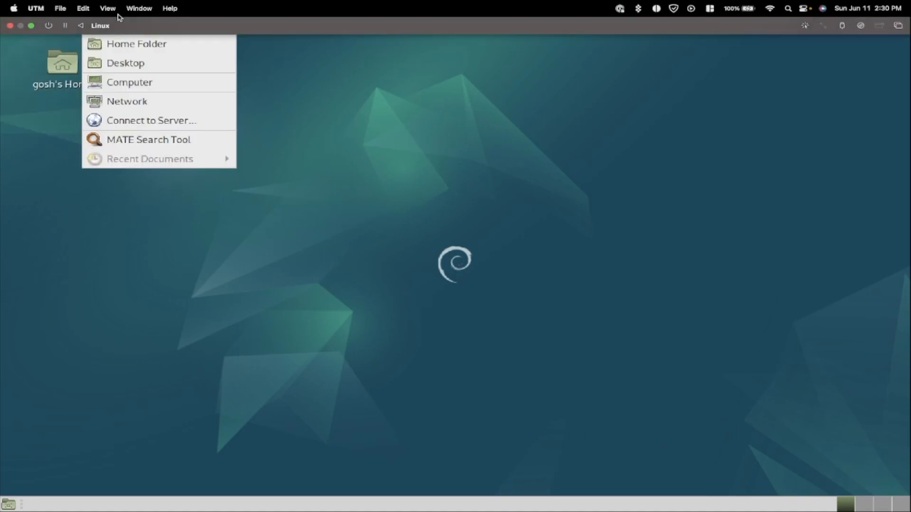
{"action": "mouse_move", "coordinate": [138, 25]}
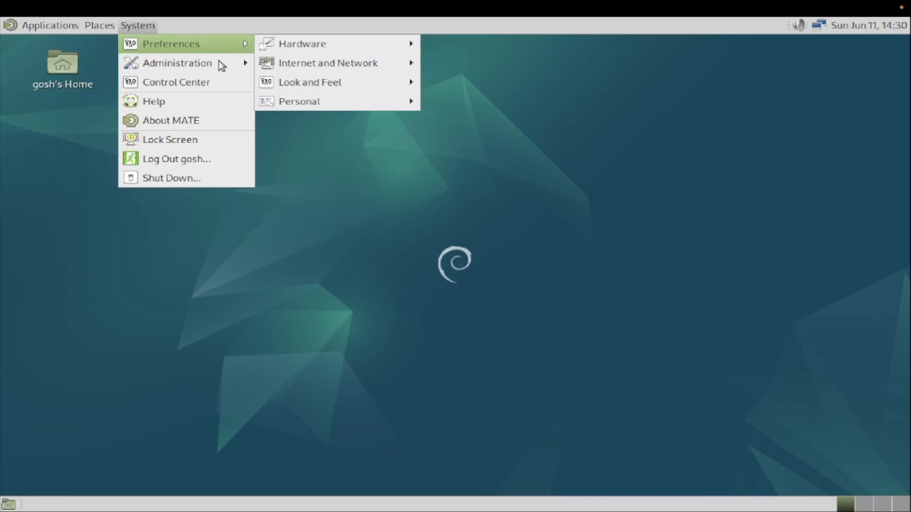
{"action": "left_click", "coordinate": [203, 120]}
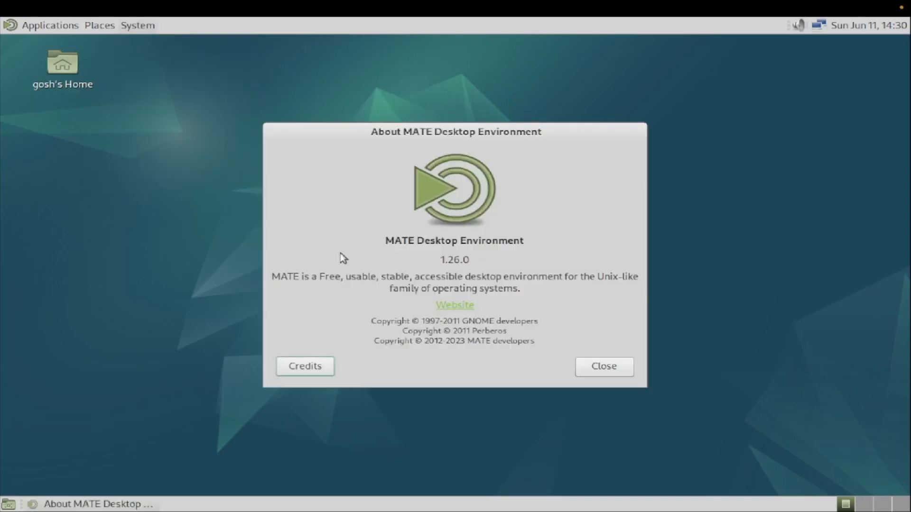
{"action": "left_click", "coordinate": [617, 369]}
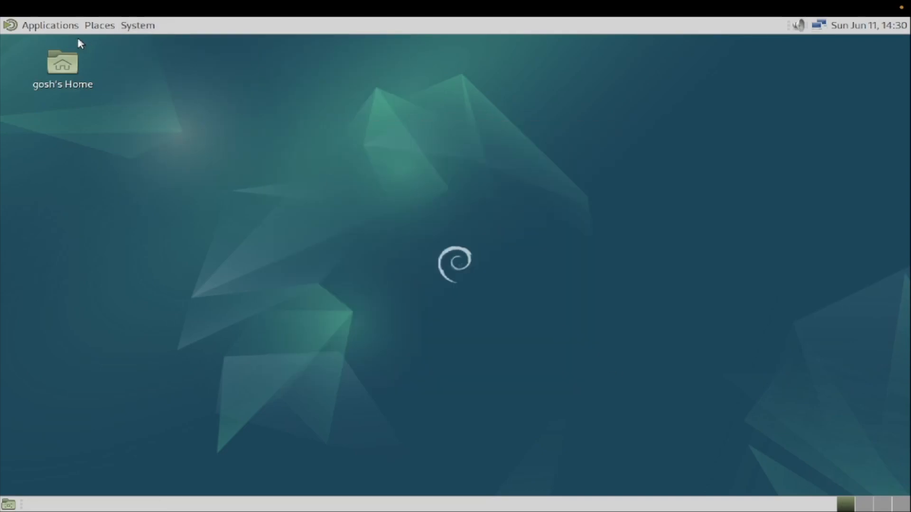
Step: Launch MATE Terminal from Applications > System Tools
{"action": "left_click", "coordinate": [51, 25]}
{"action": "mouse_move", "coordinate": [124, 25]}
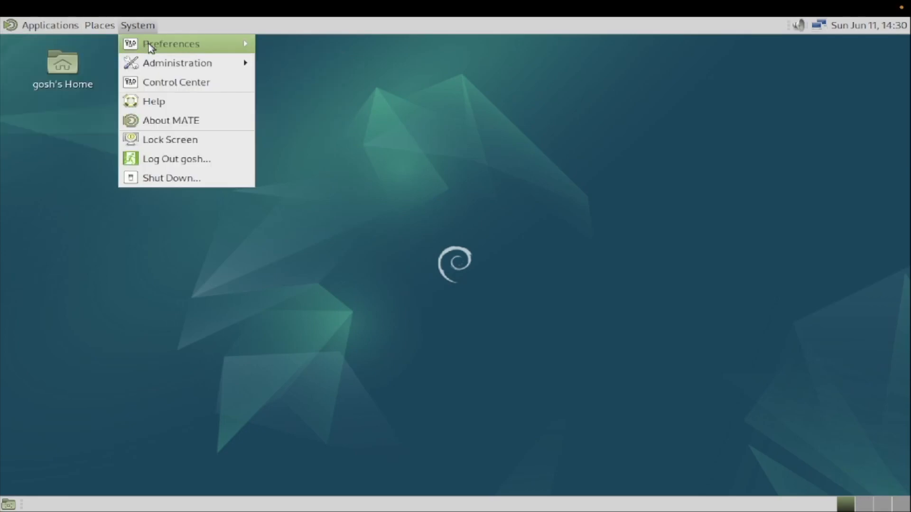
{"action": "mouse_move", "coordinate": [67, 25]}
{"action": "mouse_move", "coordinate": [71, 44]}
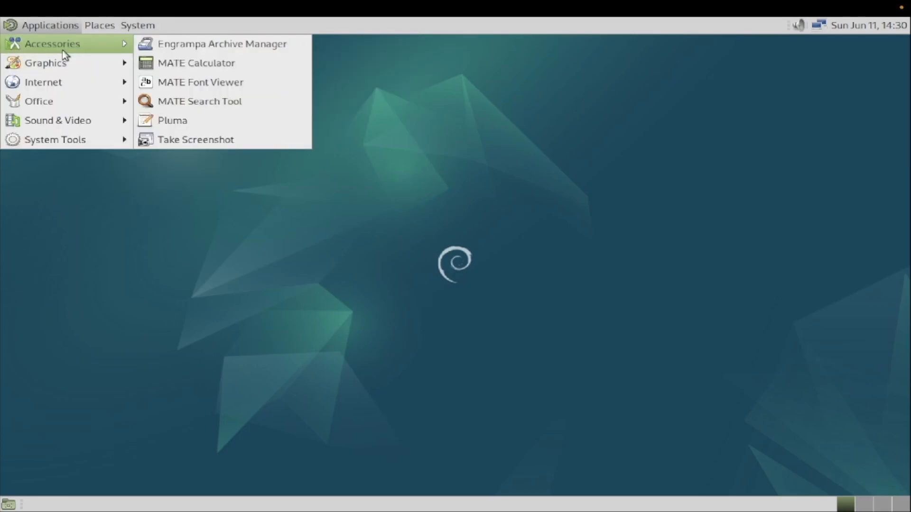
{"action": "mouse_move", "coordinate": [55, 81]}
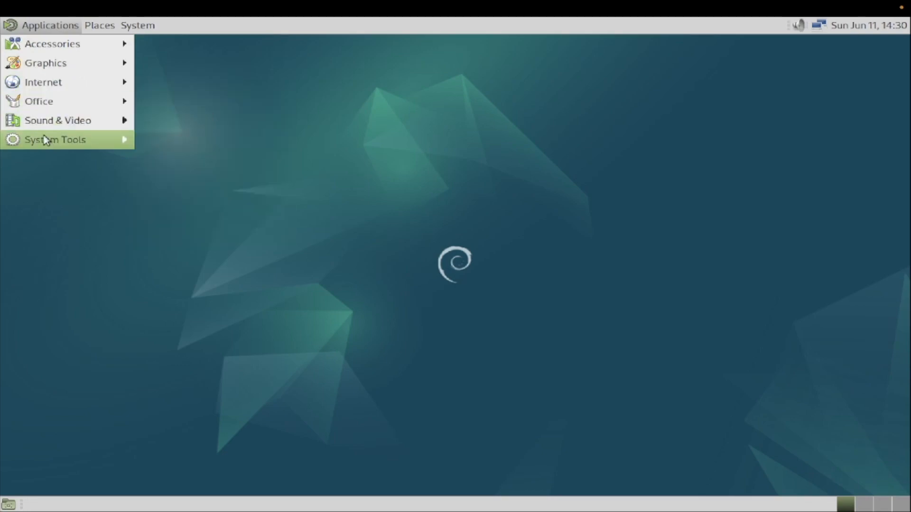
{"action": "mouse_move", "coordinate": [46, 142]}
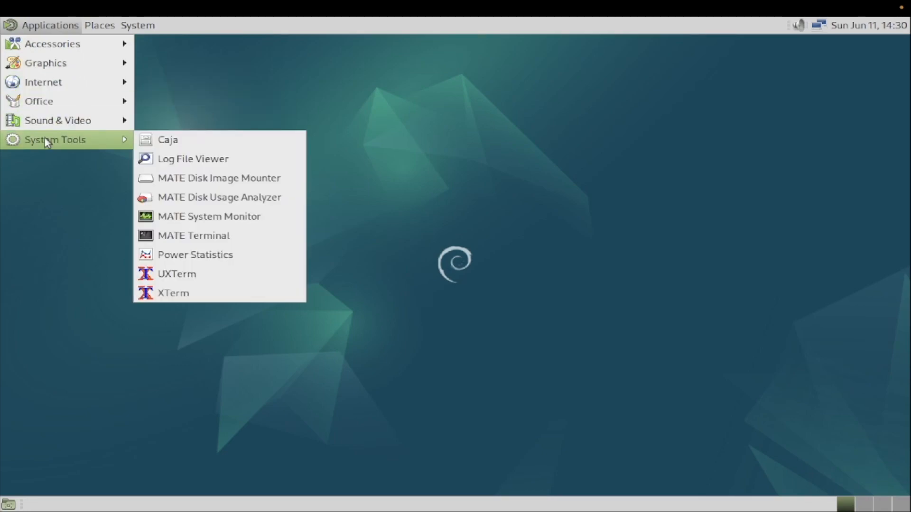
{"action": "left_click", "coordinate": [243, 234]}
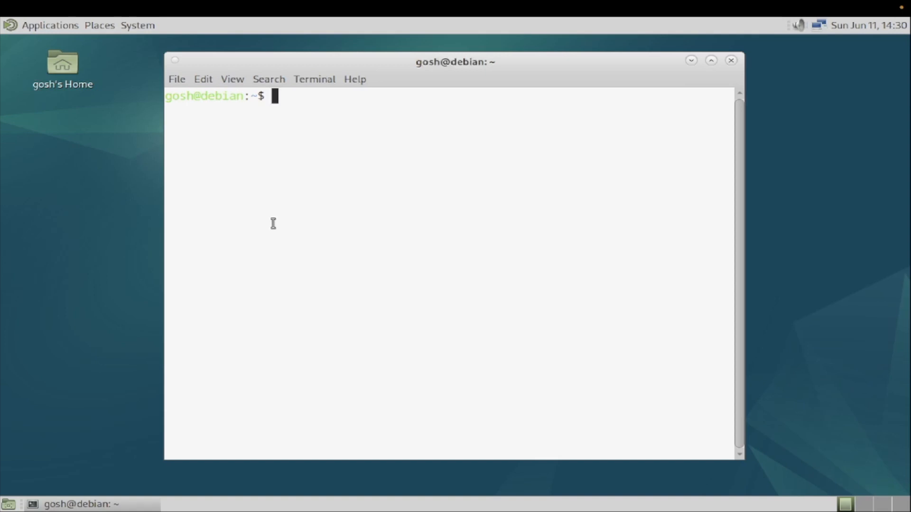
Step: Run uname -r and df -h, showing kernel 6.1.0-9-arm64 and a 62G root filesystem
{"action": "type", "text": "uname -r"}
{"action": "key", "text": "Return"}
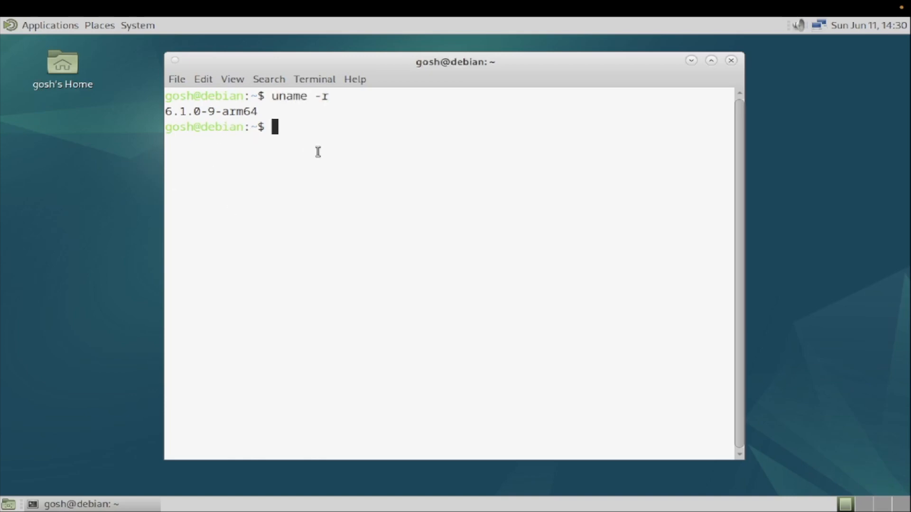
{"action": "type", "text": "df -h"}
{"action": "key", "text": "Return"}
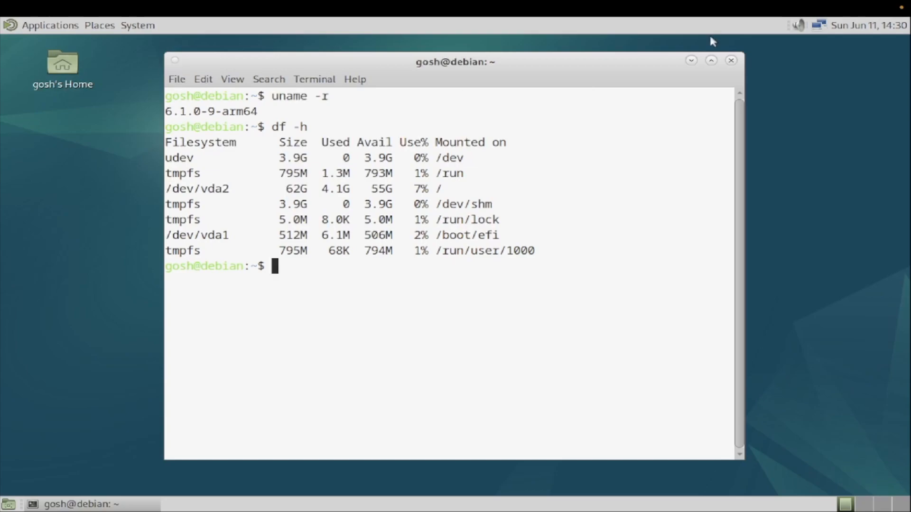
Step: Close the terminal and launch MATE System Monitor from System Tools
{"action": "left_click", "coordinate": [731, 62]}
{"action": "left_click", "coordinate": [43, 25]}
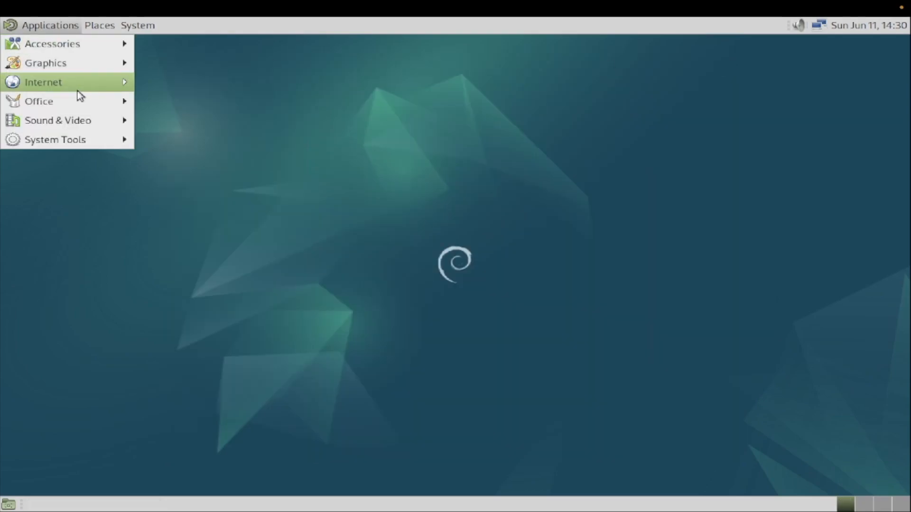
{"action": "mouse_move", "coordinate": [79, 102]}
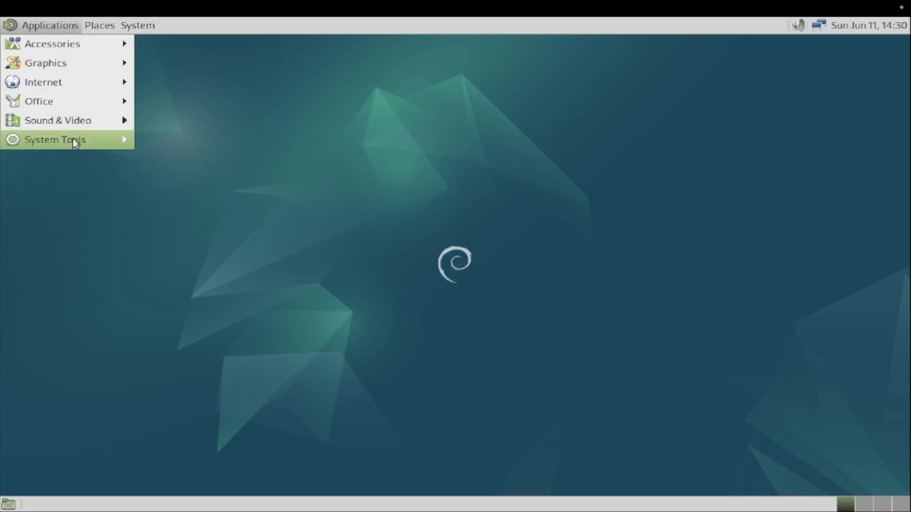
{"action": "mouse_move", "coordinate": [74, 142]}
{"action": "left_click", "coordinate": [239, 219]}
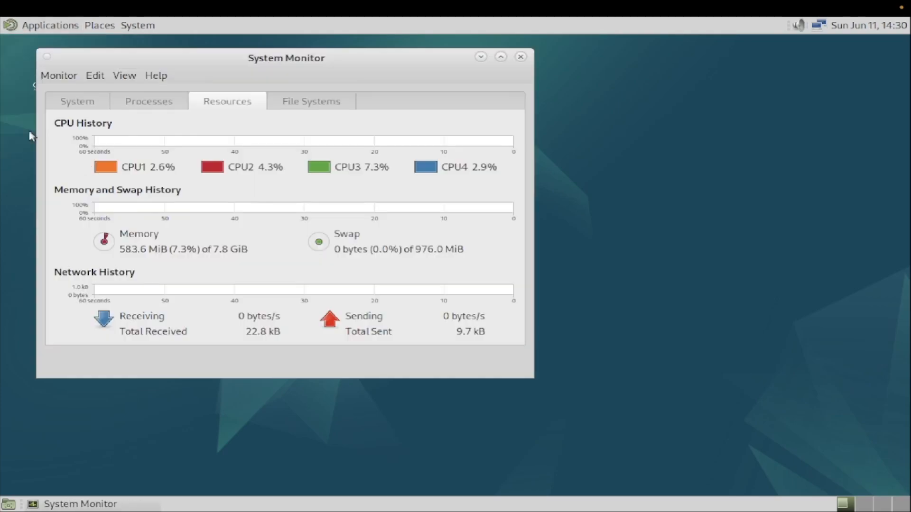
Step: Review the System, Processes, Resources and File Systems tabs (Debian 12, 7.8 GiB), then close it
{"action": "left_click", "coordinate": [76, 103]}
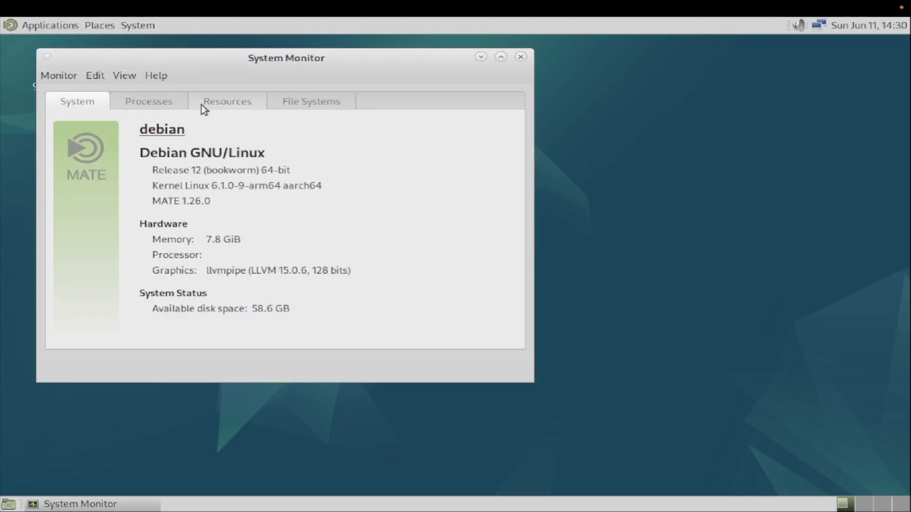
{"action": "left_click_drag", "start_coordinate": [172, 173], "coordinate": [326, 183]}
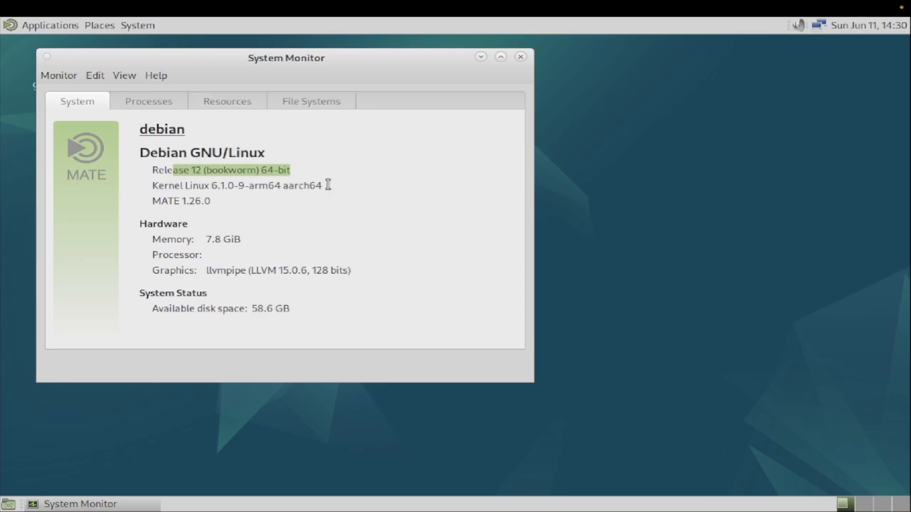
{"action": "left_click", "coordinate": [169, 99]}
{"action": "left_click", "coordinate": [243, 106]}
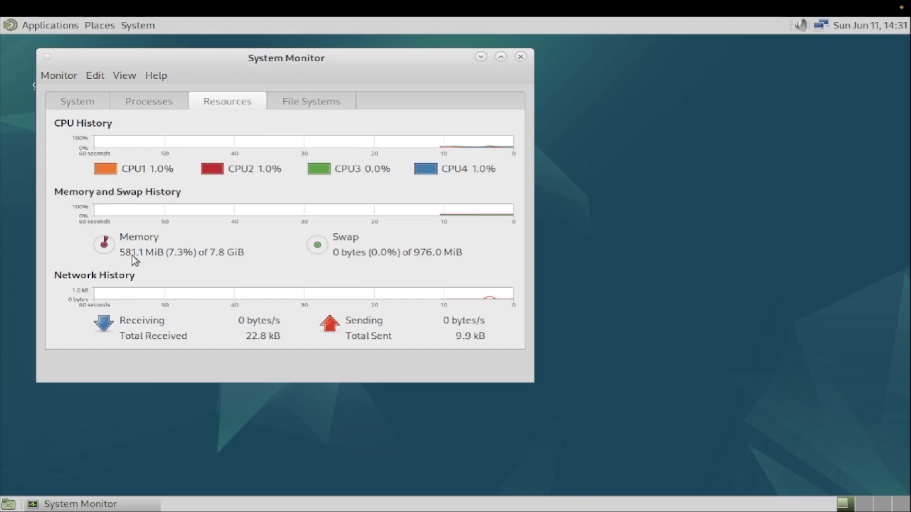
{"action": "left_click", "coordinate": [323, 104]}
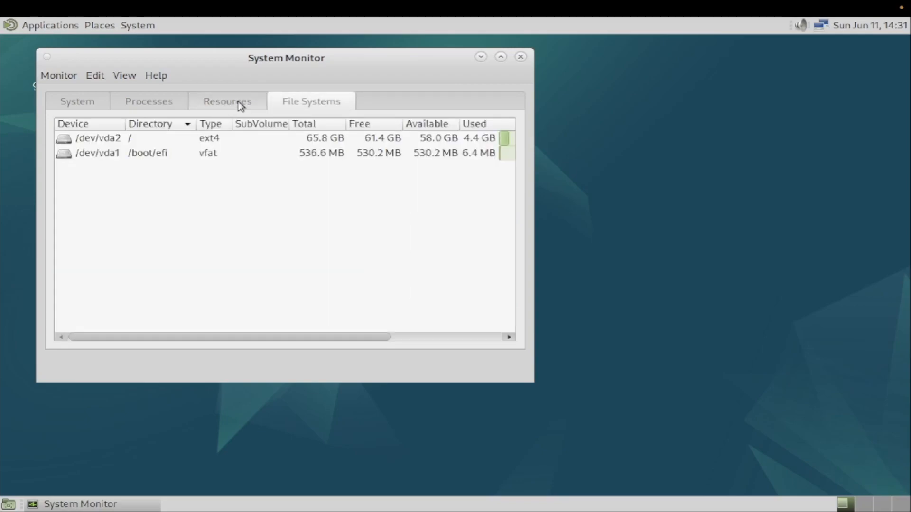
{"action": "left_click", "coordinate": [240, 105]}
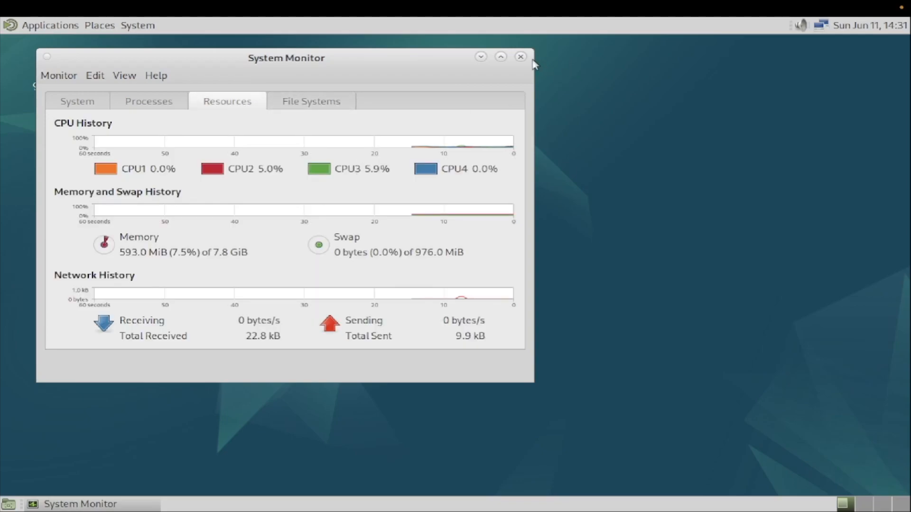
{"action": "left_click", "coordinate": [520, 57]}
{"action": "left_click", "coordinate": [147, 29]}
Step: Launch Synaptic from System > Administration, authenticate with the root password, and close the Quick Introduction
{"action": "mouse_move", "coordinate": [159, 41]}
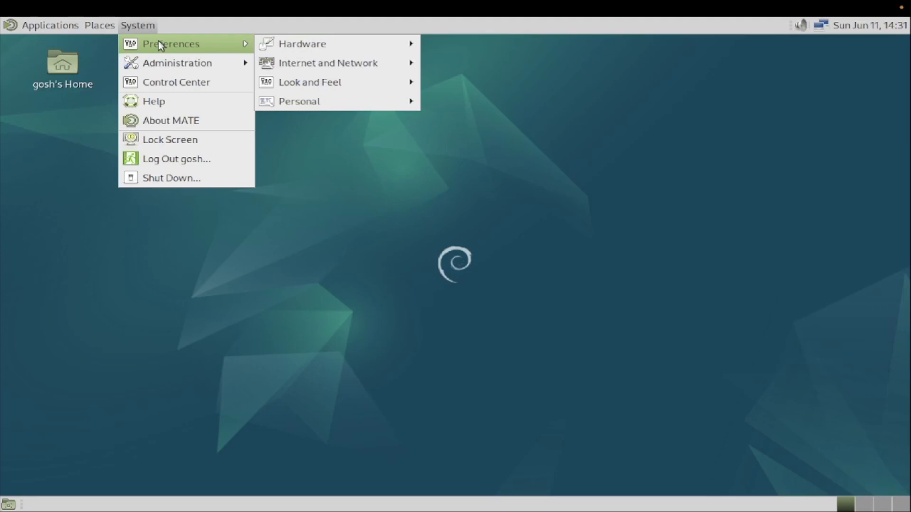
{"action": "mouse_move", "coordinate": [382, 49]}
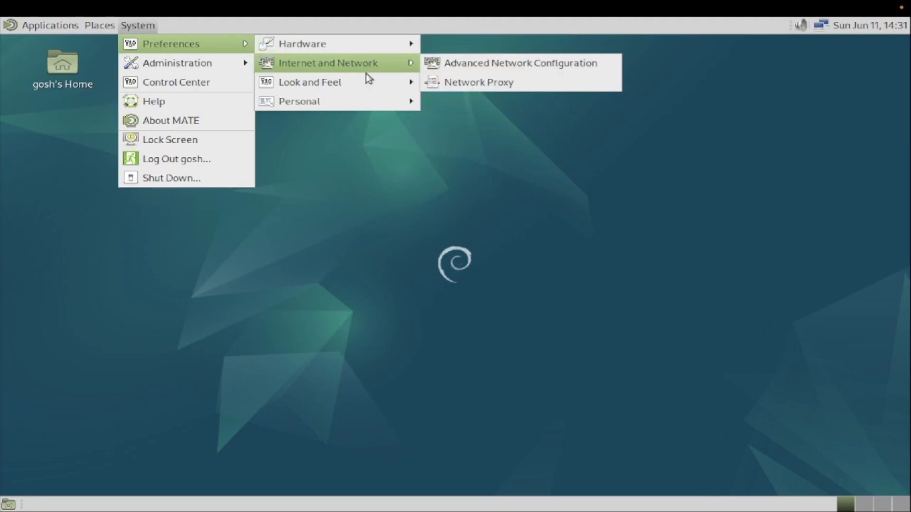
{"action": "mouse_move", "coordinate": [204, 71]}
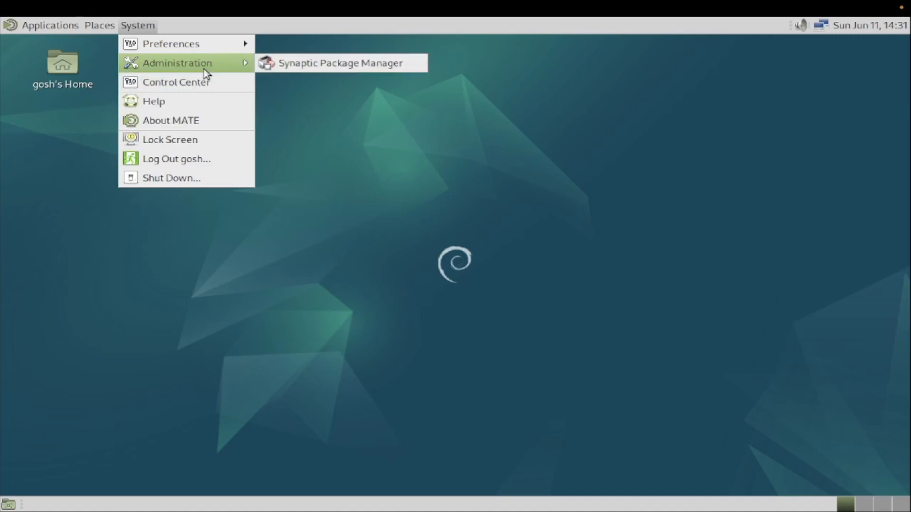
{"action": "left_click", "coordinate": [268, 63]}
{"action": "type", "text": "****"}
{"action": "key", "text": "Return"}
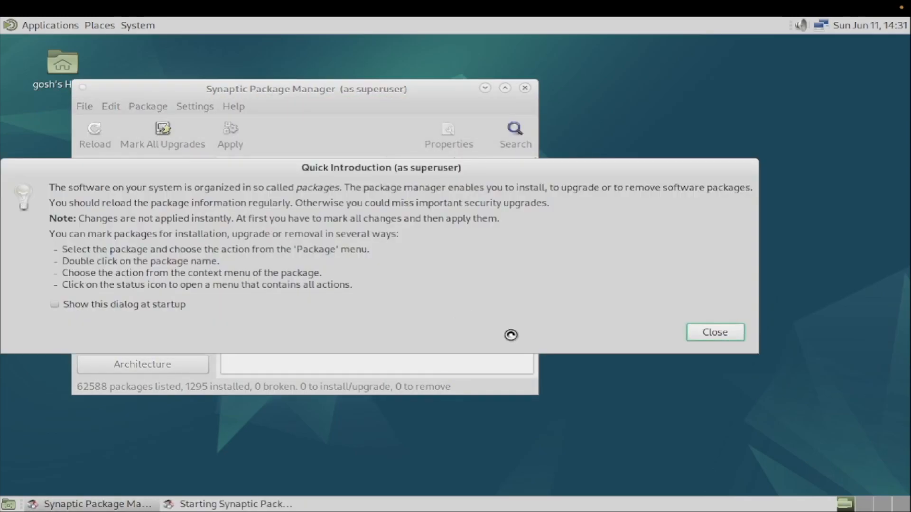
{"action": "left_click", "coordinate": [698, 334]}
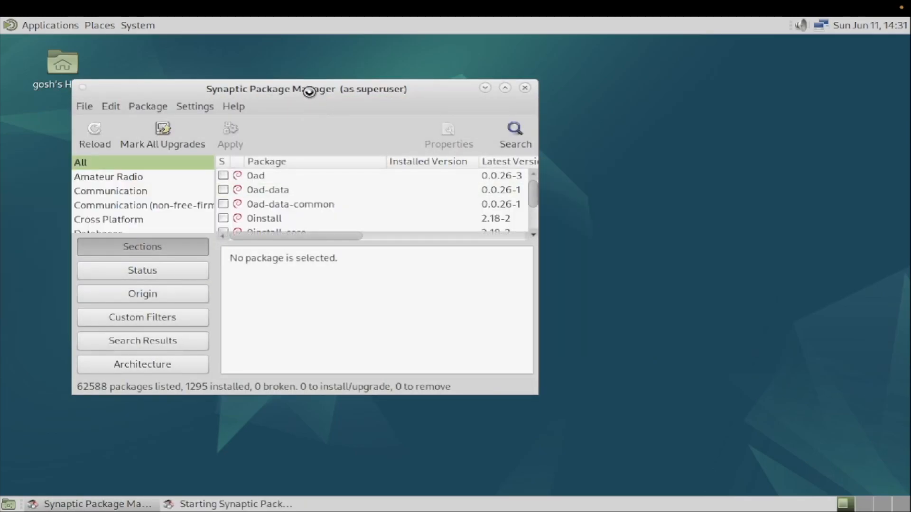
{"action": "left_click", "coordinate": [90, 93]}
{"action": "left_click", "coordinate": [62, 61]}
{"action": "left_click", "coordinate": [38, 25]}
Step: In a new terminal, become root with su -, clear the screen, and run apt update
{"action": "mouse_move", "coordinate": [80, 138]}
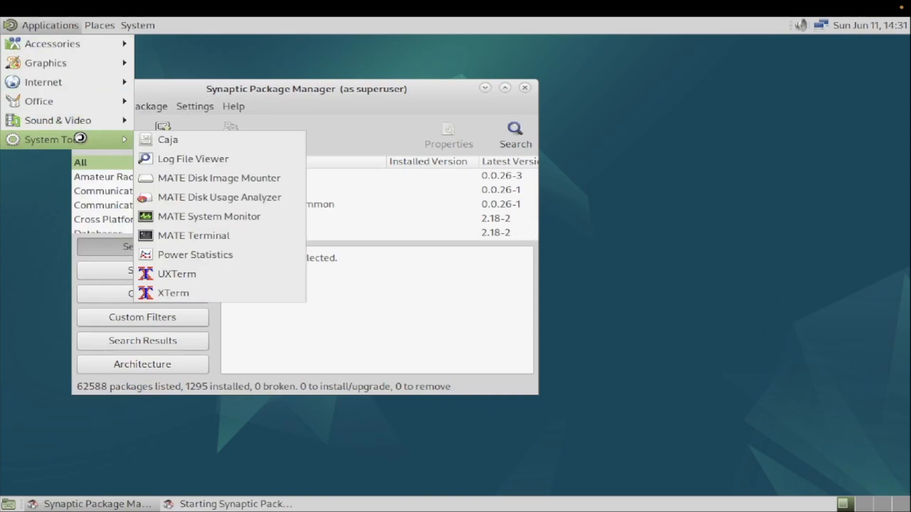
{"action": "left_click", "coordinate": [181, 234]}
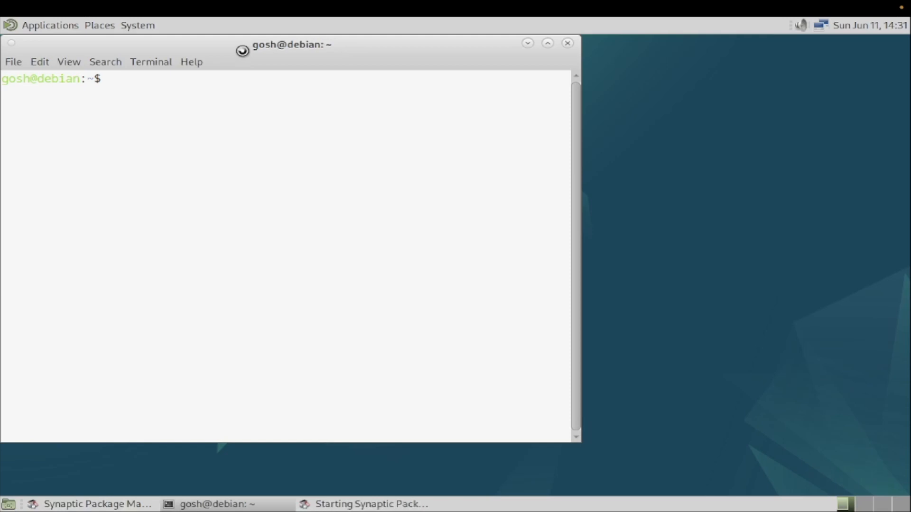
{"action": "type", "text": "su -"}
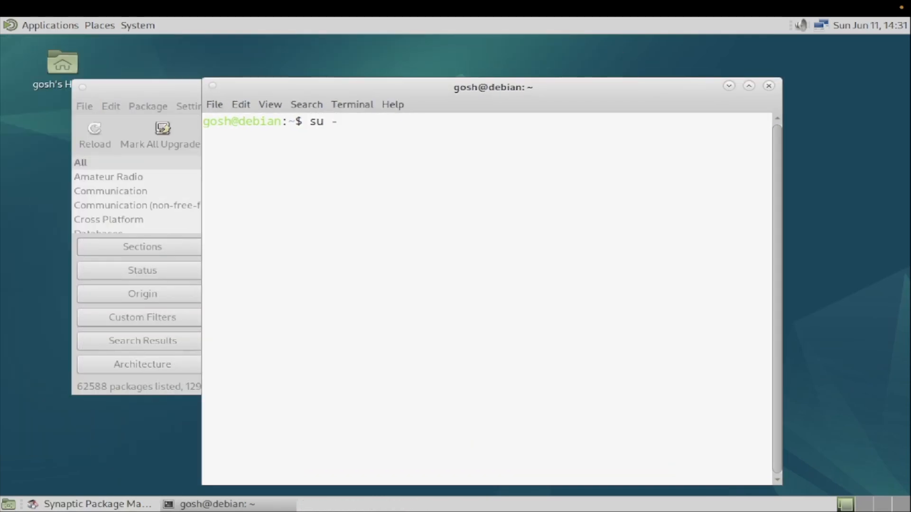
{"action": "key", "text": "Return"}
{"action": "key", "text": "Return"}
{"action": "type", "text": "clear"}
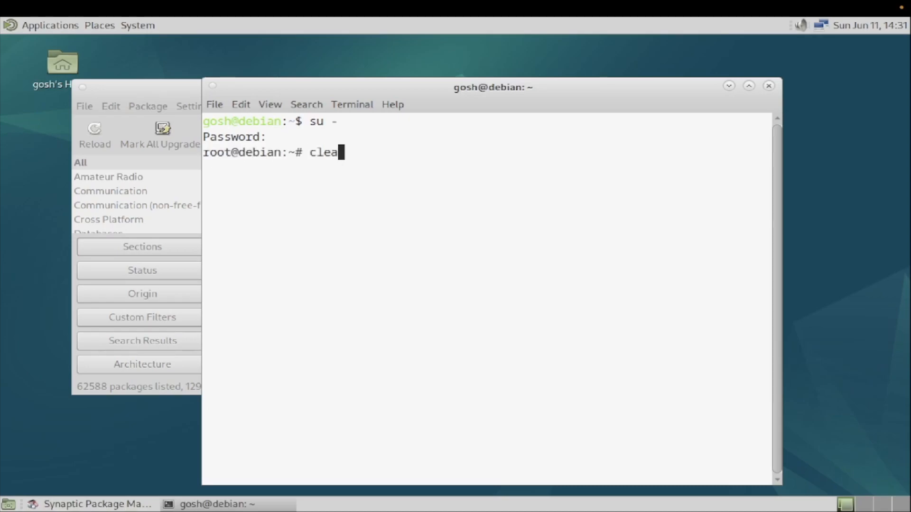
{"action": "key", "text": "Return"}
{"action": "type", "text": "apt "}
{"action": "type", "text": "jup"}
{"action": "key", "text": "BackSpace"}
{"action": "key", "text": "BackSpace"}
{"action": "key", "text": "BackSpace"}
{"action": "type", "text": "update"}
{"action": "key", "text": "Return"}
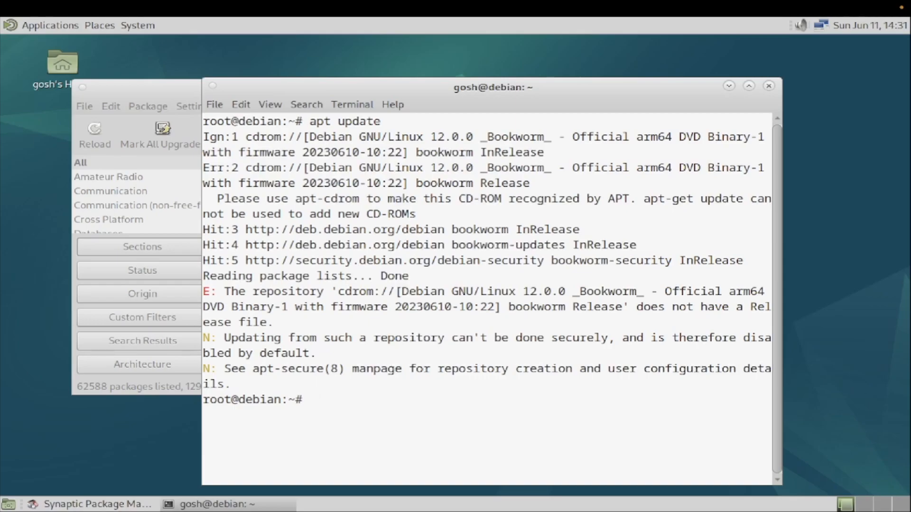
Step: Run apt install gedit, close Synaptic to release the lock, and accept the prompts
{"action": "type", "text": "apt install "}
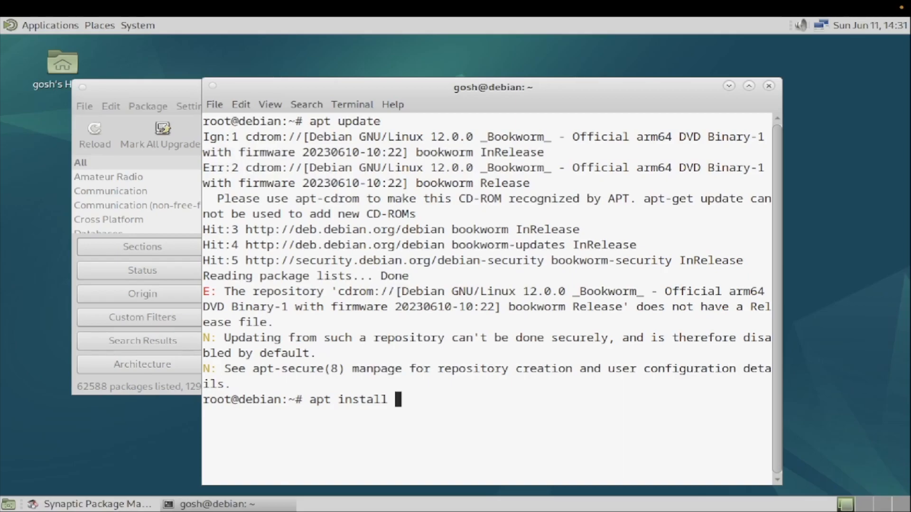
{"action": "type", "text": "gedit"}
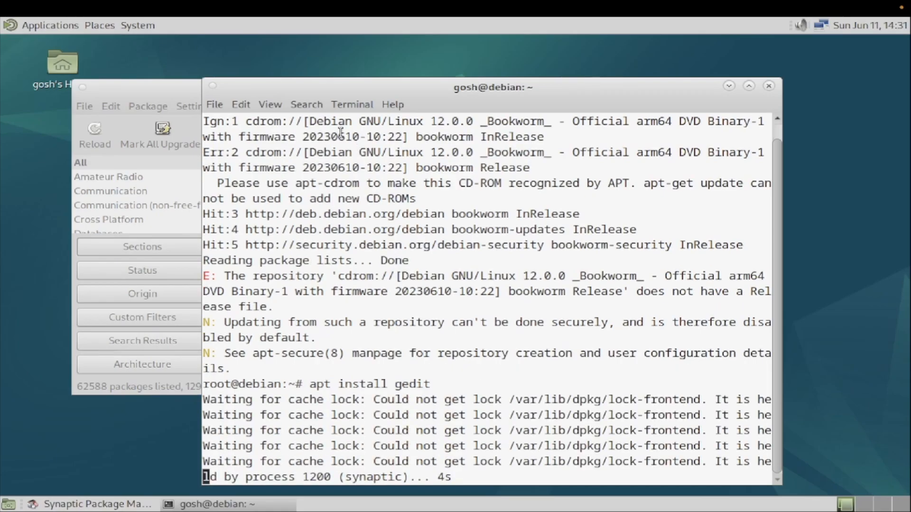
{"action": "left_click", "coordinate": [151, 93]}
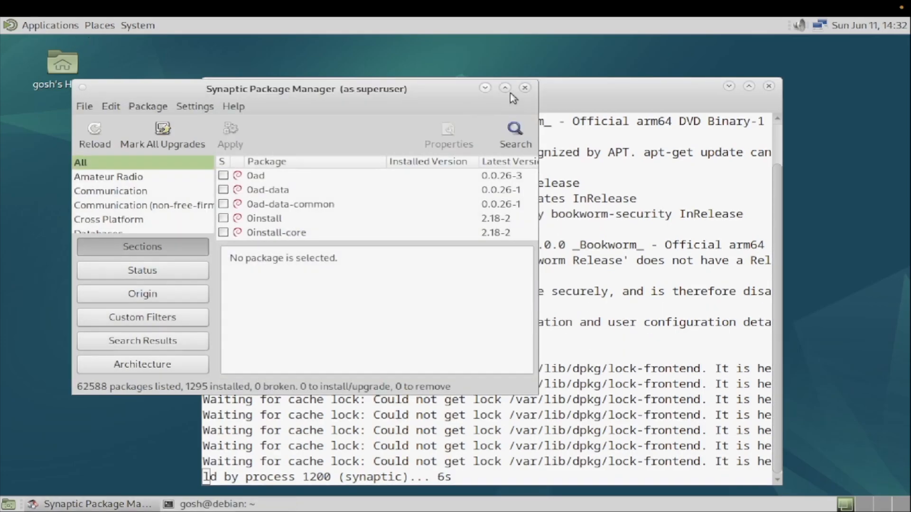
{"action": "left_click", "coordinate": [524, 87]}
{"action": "left_click_drag", "start_coordinate": [490, 89], "coordinate": [450, 57]}
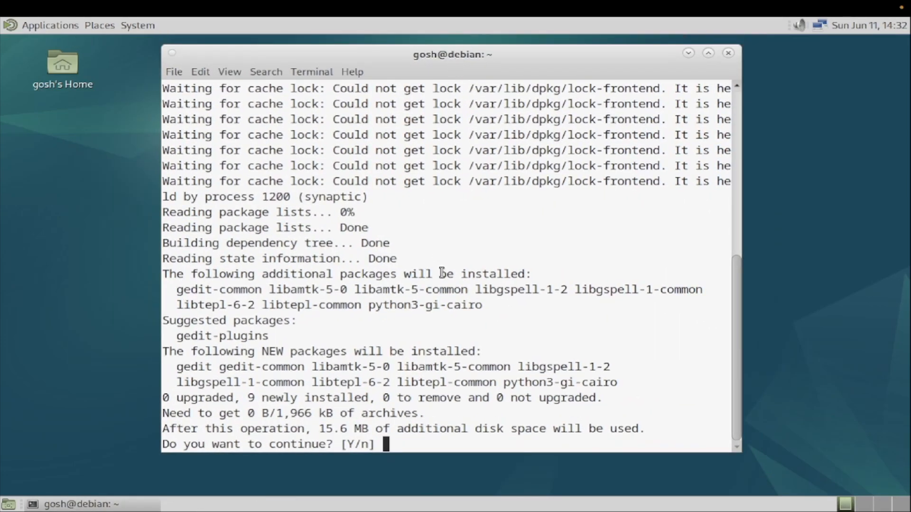
{"action": "key", "text": "Return"}
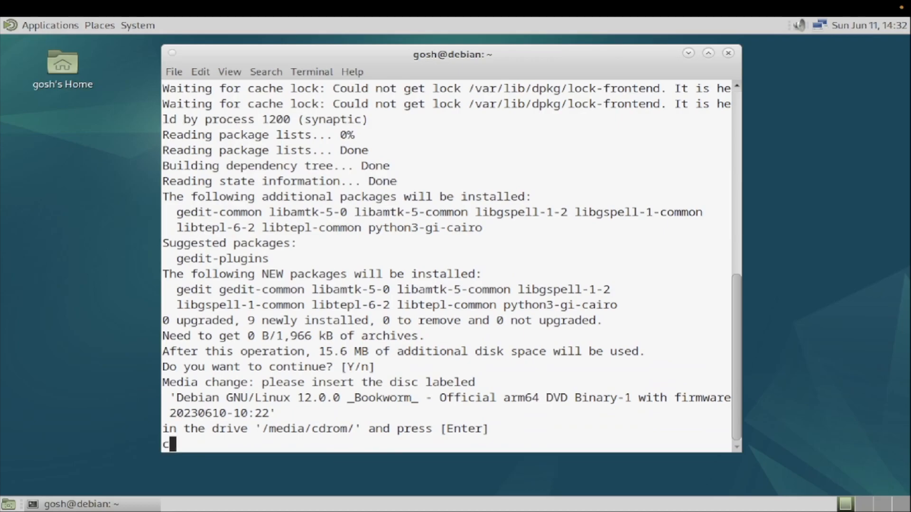
{"action": "key", "text": "Return"}
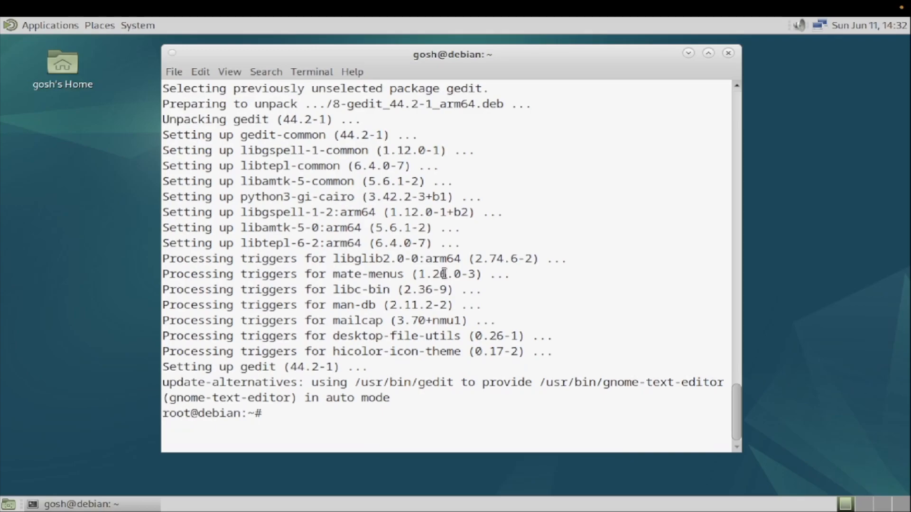
{"action": "left_click", "coordinate": [108, 8]}
Step: Launch gedit from Applications > Accessories, close it, and move the terminal back to centre
{"action": "left_click", "coordinate": [87, 59]}
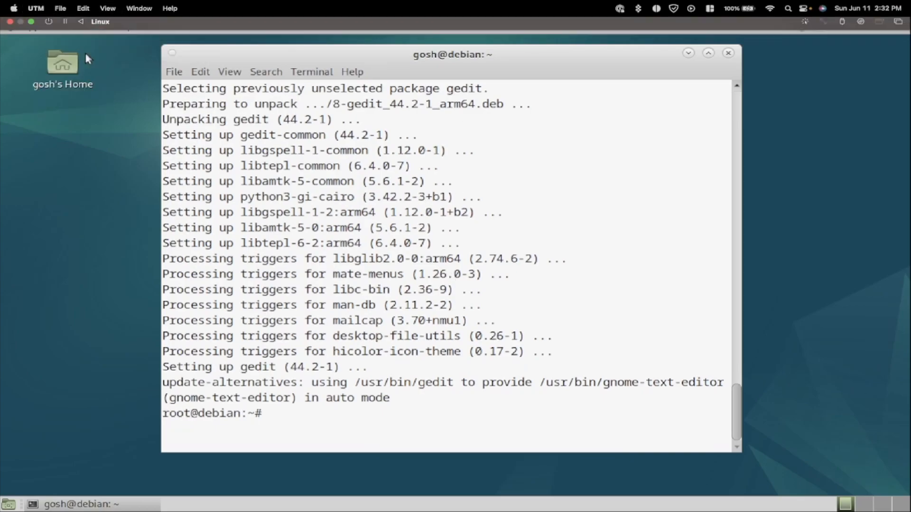
{"action": "left_click", "coordinate": [48, 26]}
{"action": "mouse_move", "coordinate": [87, 129]}
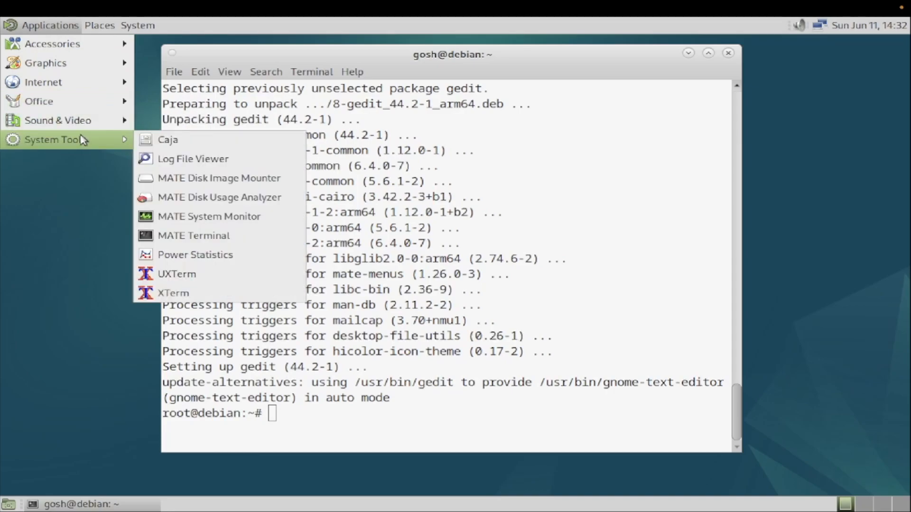
{"action": "mouse_move", "coordinate": [62, 51]}
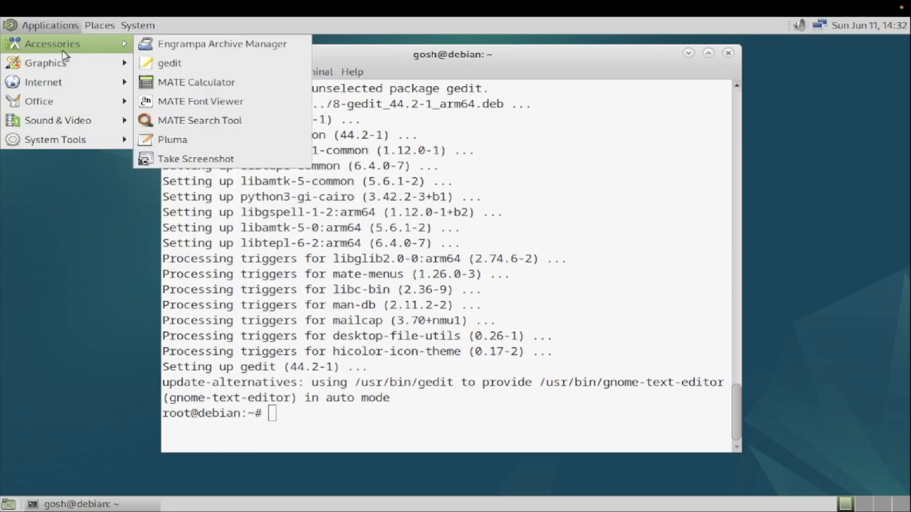
{"action": "left_click", "coordinate": [169, 63]}
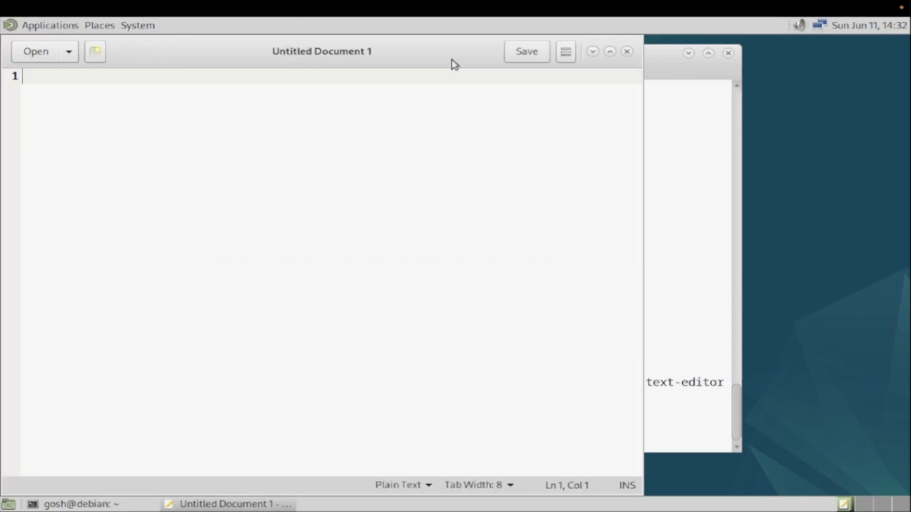
{"action": "left_click", "coordinate": [627, 51]}
{"action": "left_click_drag", "start_coordinate": [576, 47], "coordinate": [566, 72]}
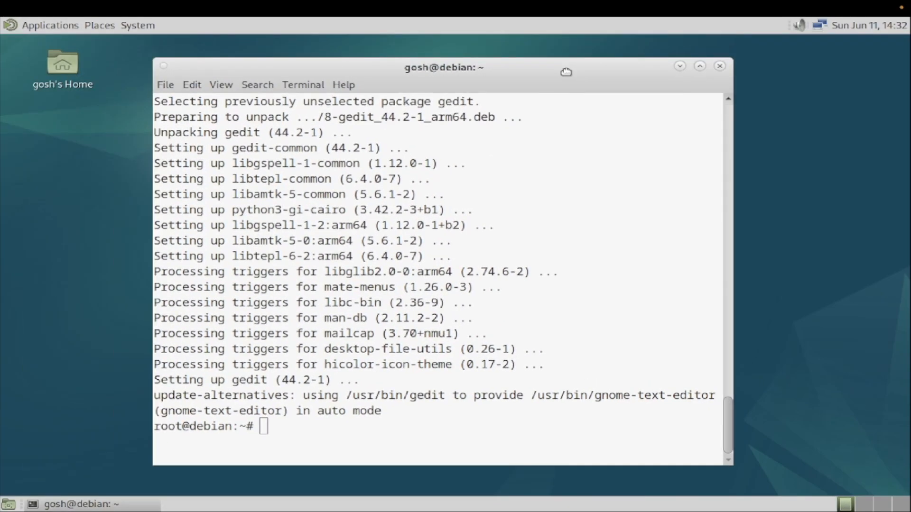
{"action": "left_click", "coordinate": [110, 25]}
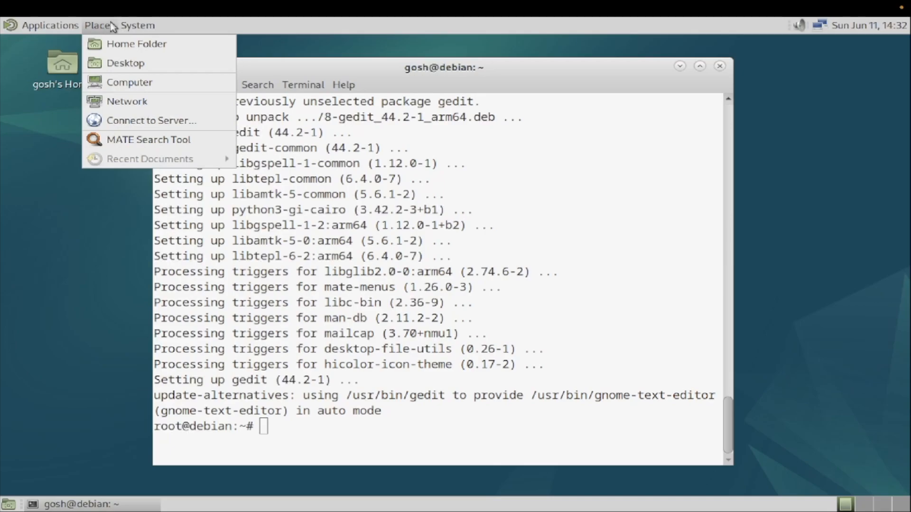
Step: Launch Firefox ESR from Applications > Internet and close its Privacy Notice tab
{"action": "mouse_move", "coordinate": [50, 25]}
{"action": "mouse_move", "coordinate": [77, 85]}
{"action": "left_click", "coordinate": [186, 87]}
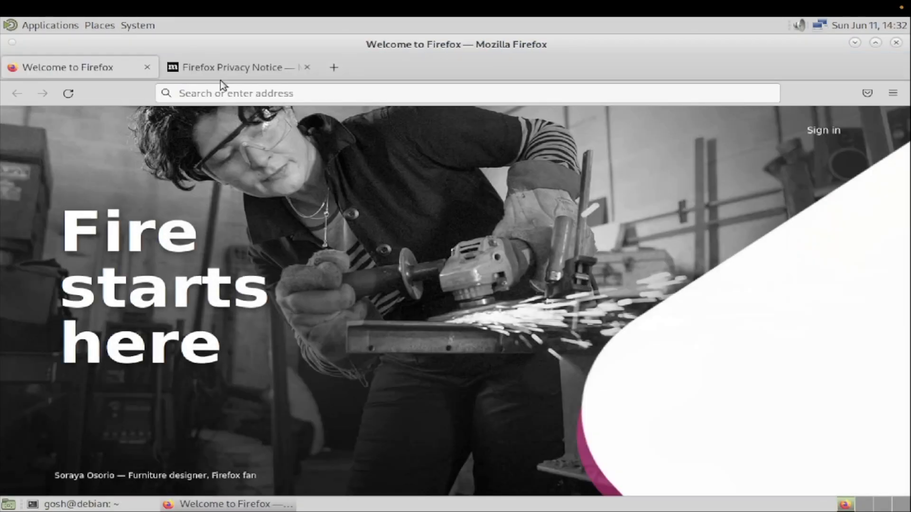
{"action": "middle_click", "coordinate": [221, 75]}
Step: Skip browser import, apply Firefox's Dark theme, and minimize Firefox
{"action": "left_click", "coordinate": [755, 456]}
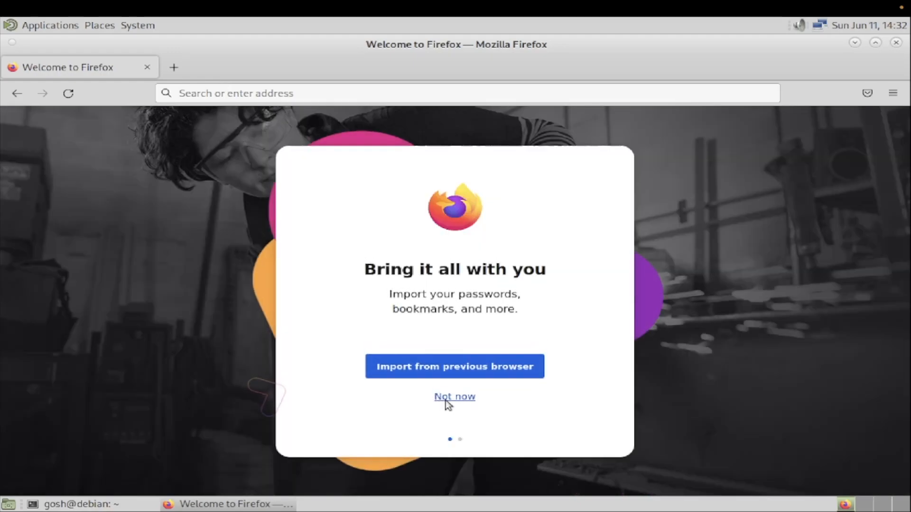
{"action": "left_click", "coordinate": [448, 403]}
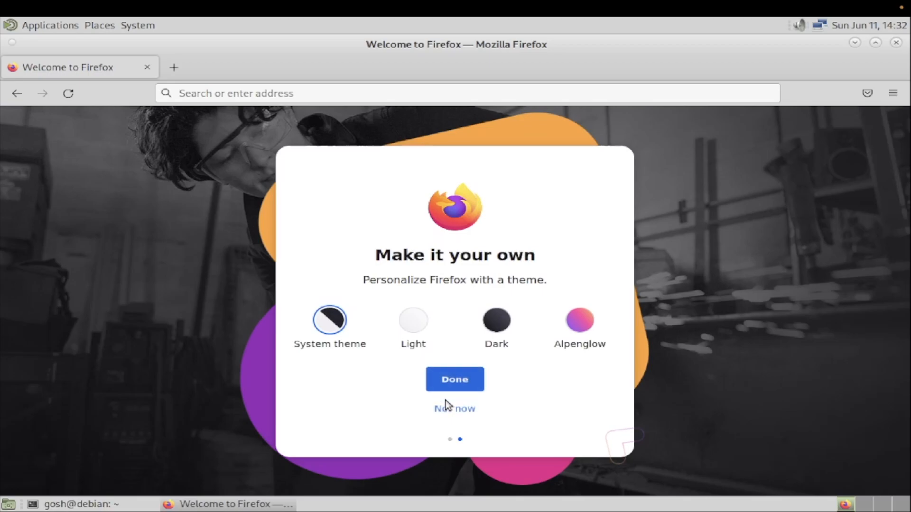
{"action": "left_click", "coordinate": [497, 321]}
{"action": "left_click", "coordinate": [455, 380]}
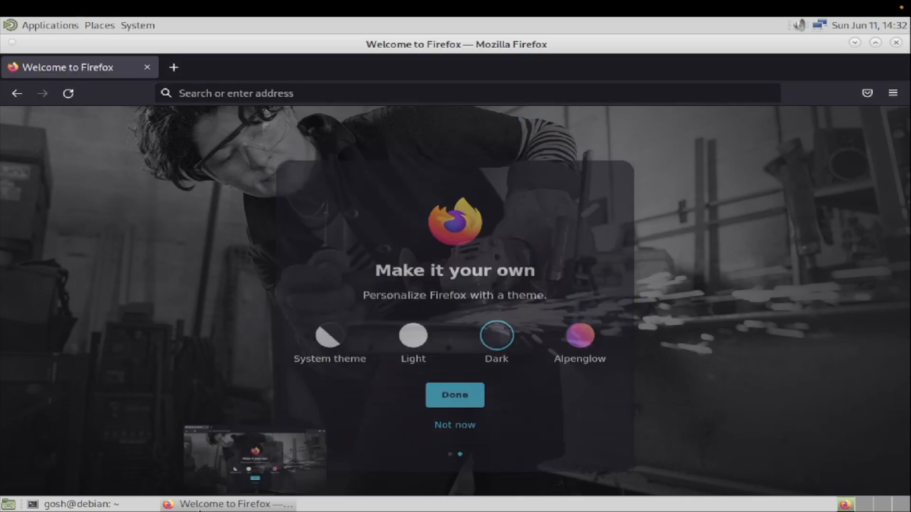
{"action": "left_click", "coordinate": [229, 504]}
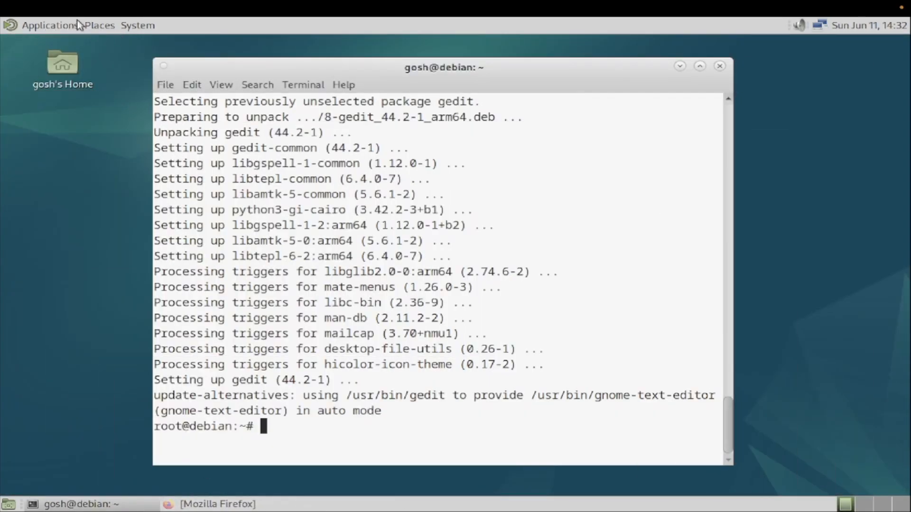
{"action": "left_click", "coordinate": [36, 8]}
{"action": "left_click", "coordinate": [134, 196]}
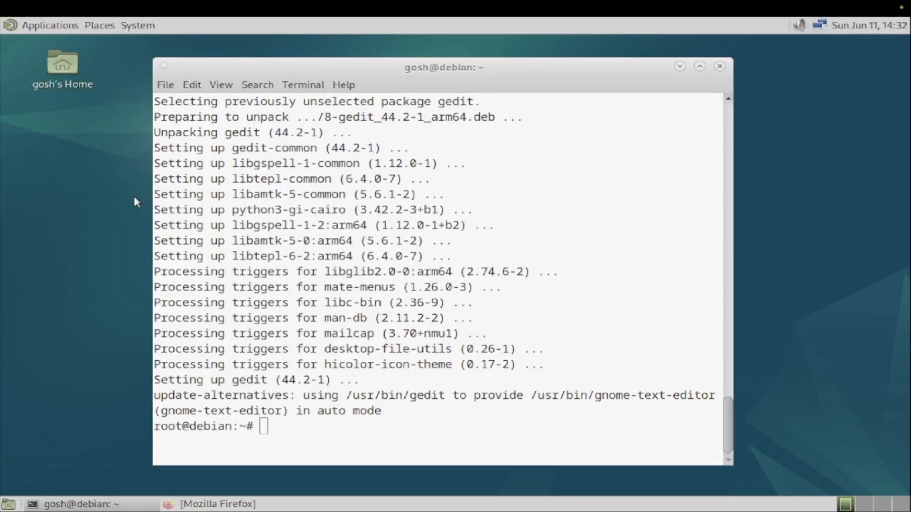
{"action": "left_click", "coordinate": [101, 28]}
{"action": "mouse_move", "coordinate": [138, 25]}
{"action": "mouse_move", "coordinate": [200, 44]}
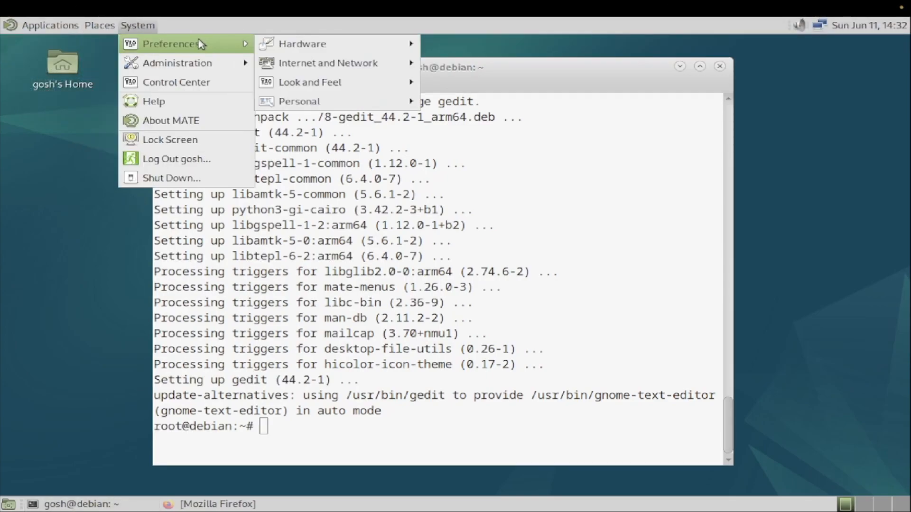
{"action": "mouse_move", "coordinate": [368, 82]}
{"action": "left_click", "coordinate": [455, 84]}
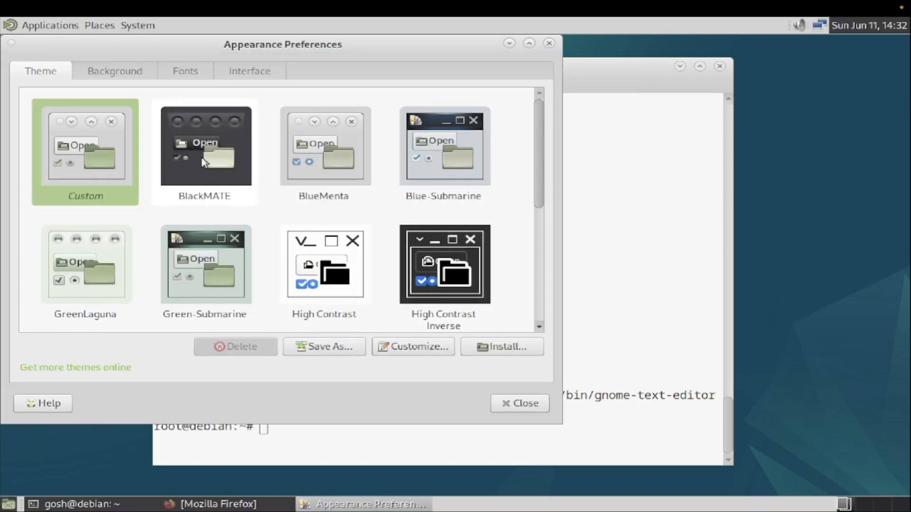
{"action": "left_click", "coordinate": [204, 162]}
{"action": "left_click", "coordinate": [519, 403]}
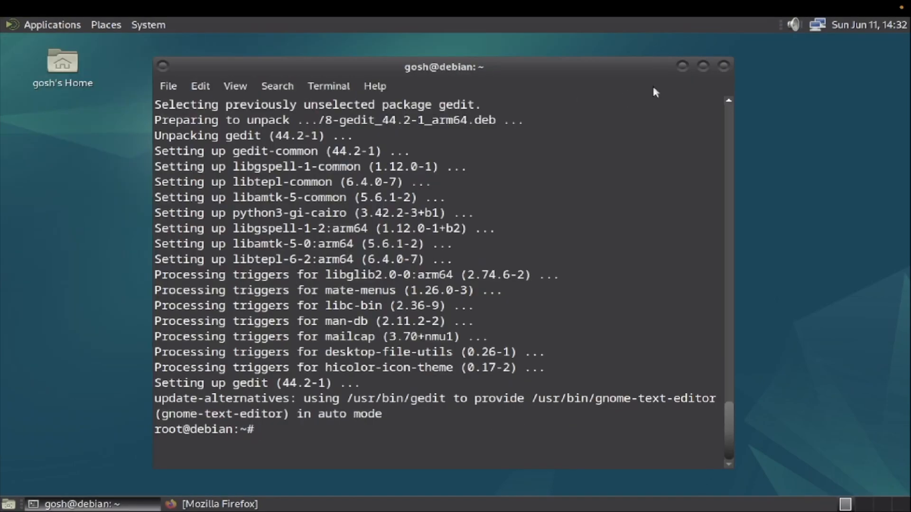
{"action": "left_click", "coordinate": [723, 66]}
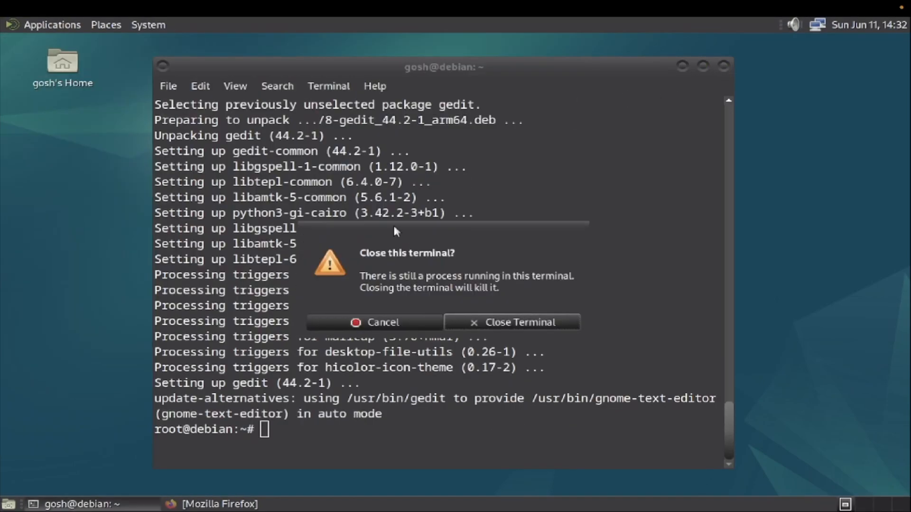
{"action": "left_click", "coordinate": [484, 320]}
{"action": "right_click", "coordinate": [173, 217]}
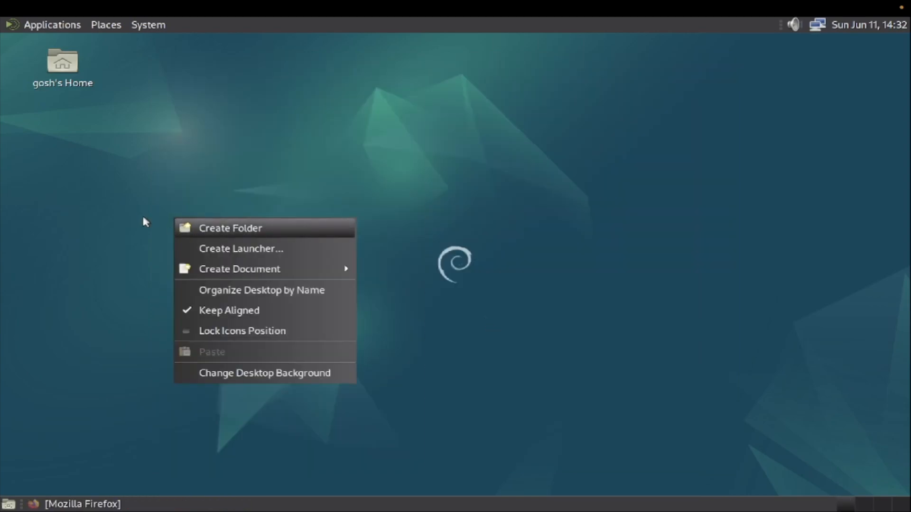
{"action": "left_click", "coordinate": [256, 375]}
{"action": "left_click", "coordinate": [212, 93]}
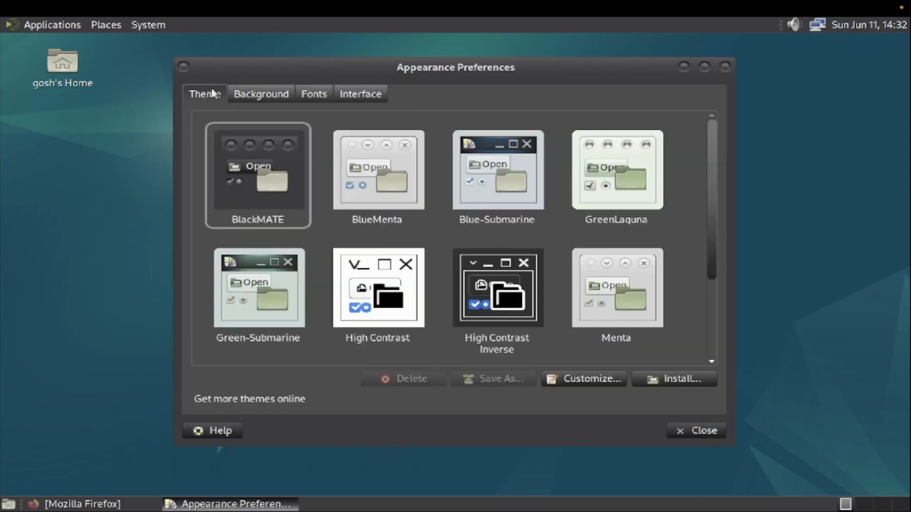
{"action": "left_click", "coordinate": [352, 96]}
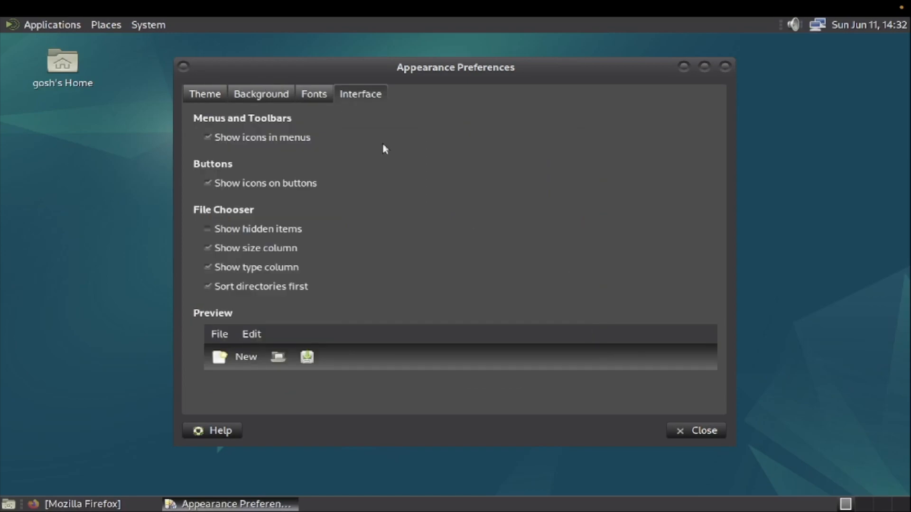
{"action": "left_click", "coordinate": [704, 432]}
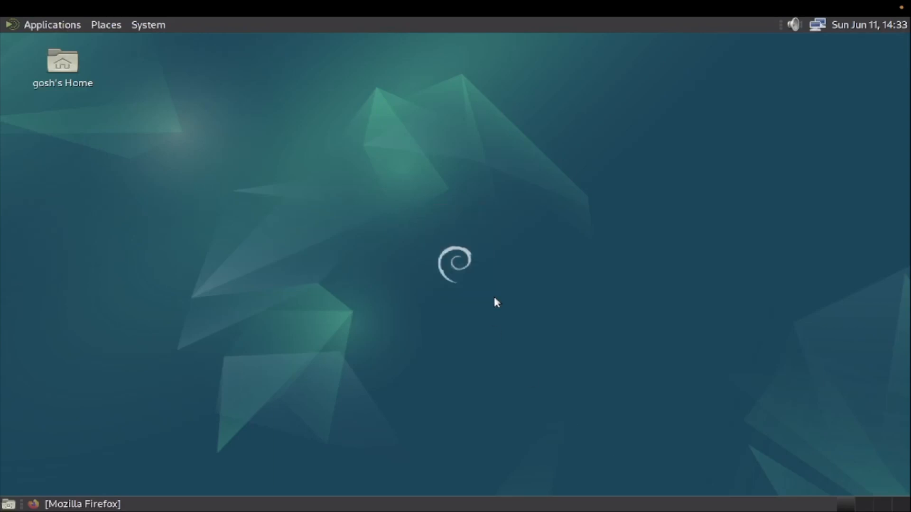
Step: Browse the System, Places and Applications menus, ending on the Applications > Office submenu
{"action": "left_click_drag", "start_coordinate": [514, 314], "coordinate": [399, 203]}
{"action": "left_click", "coordinate": [138, 24]}
{"action": "mouse_move", "coordinate": [149, 48]}
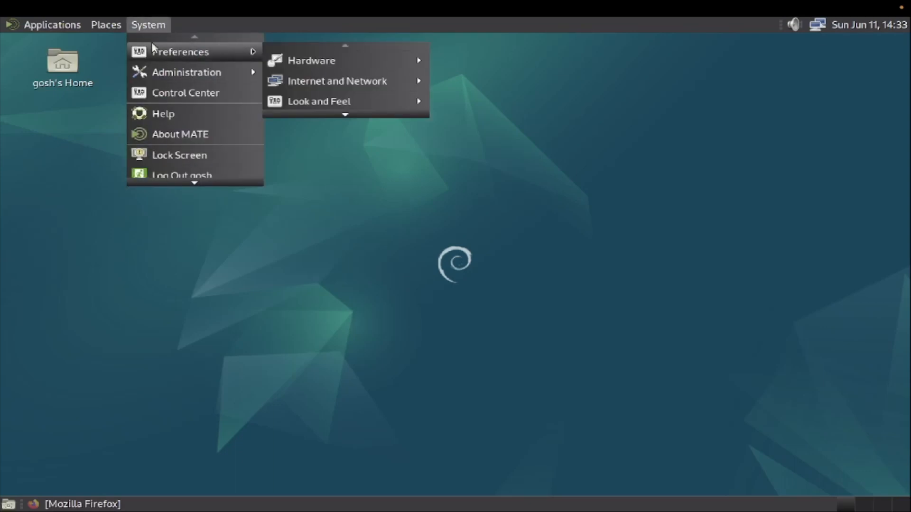
{"action": "mouse_move", "coordinate": [169, 71]}
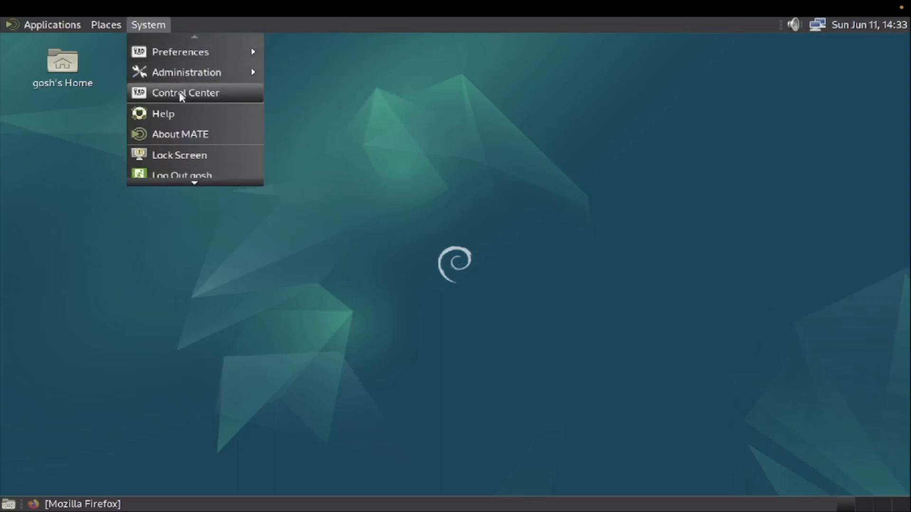
{"action": "scroll", "coordinate": [175, 176], "scroll_direction": "down", "scroll_amount": 2}
{"action": "scroll", "coordinate": [183, 35], "scroll_direction": "up", "scroll_amount": 1}
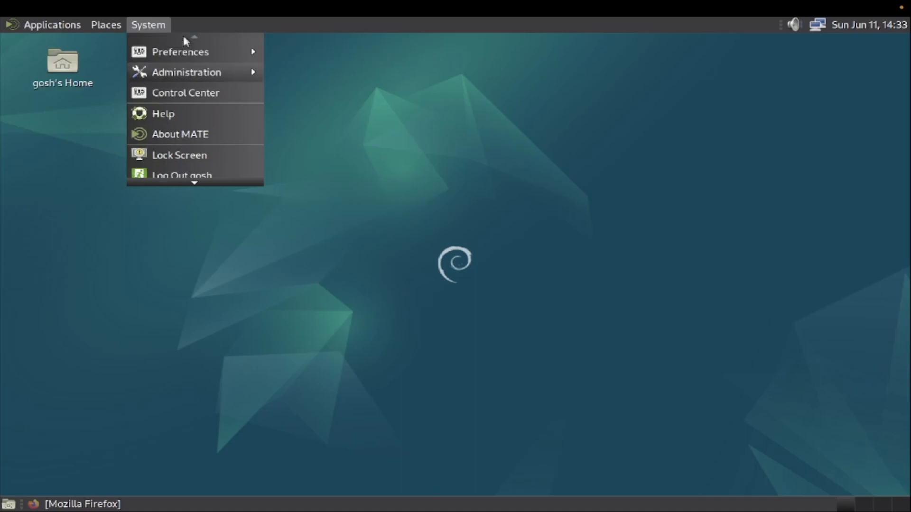
{"action": "mouse_move", "coordinate": [184, 53]}
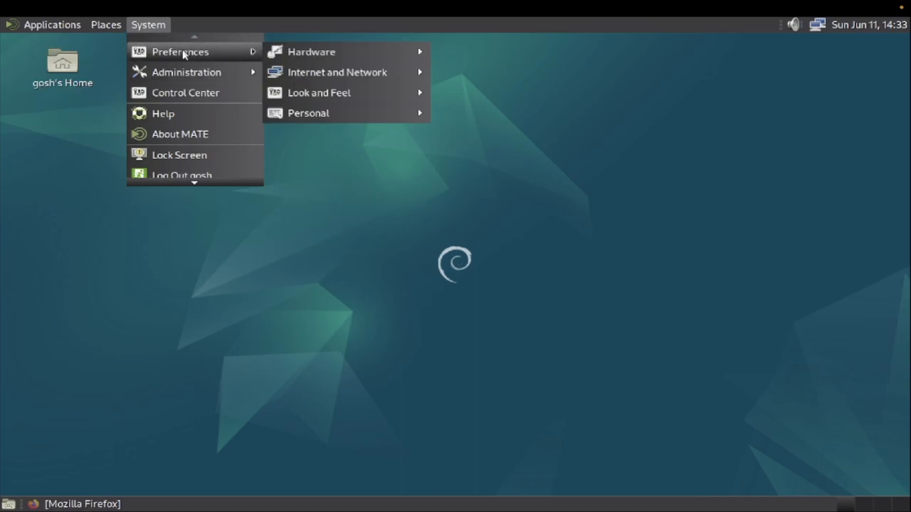
{"action": "mouse_move", "coordinate": [326, 72]}
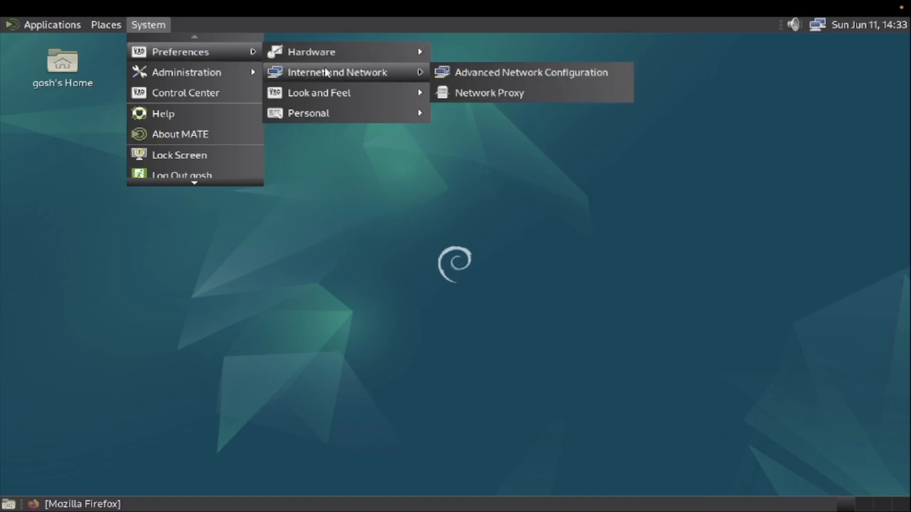
{"action": "mouse_move", "coordinate": [343, 110]}
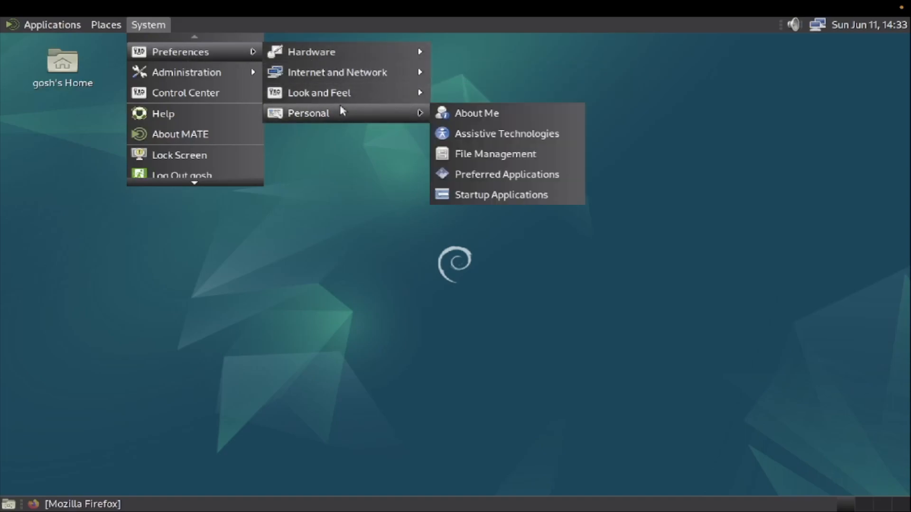
{"action": "mouse_move", "coordinate": [118, 27]}
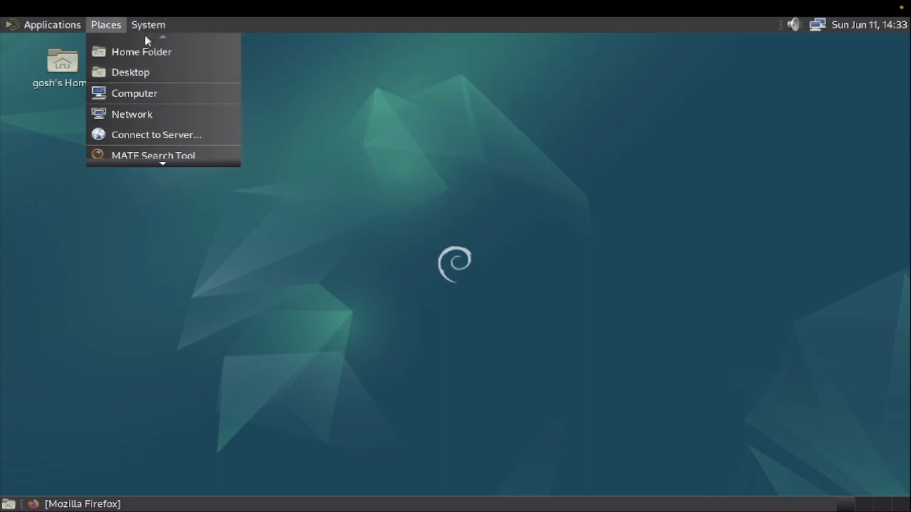
{"action": "mouse_move", "coordinate": [73, 24]}
{"action": "mouse_move", "coordinate": [68, 60]}
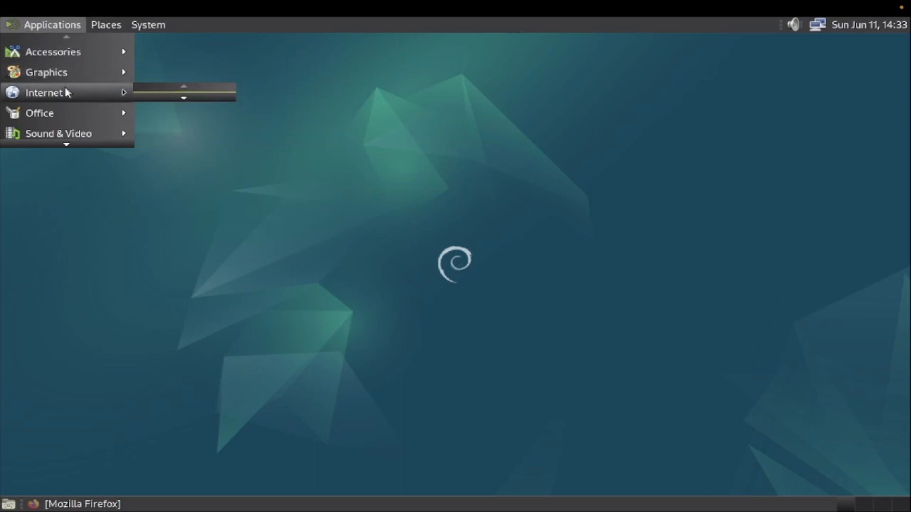
{"action": "mouse_move", "coordinate": [67, 112]}
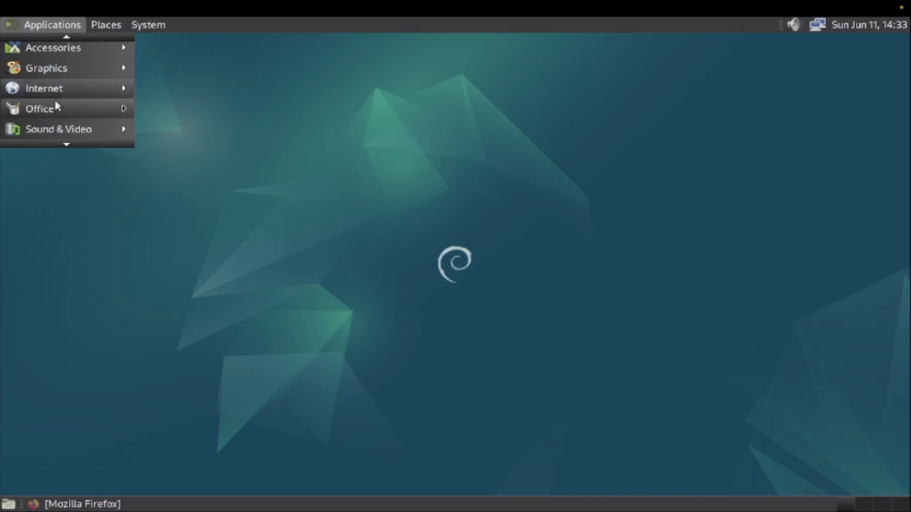
Step: Start LibreOffice Writer, disable its Show tips on startup option, then exit LibreOffice
{"action": "mouse_move", "coordinate": [102, 115]}
{"action": "left_click", "coordinate": [217, 229]}
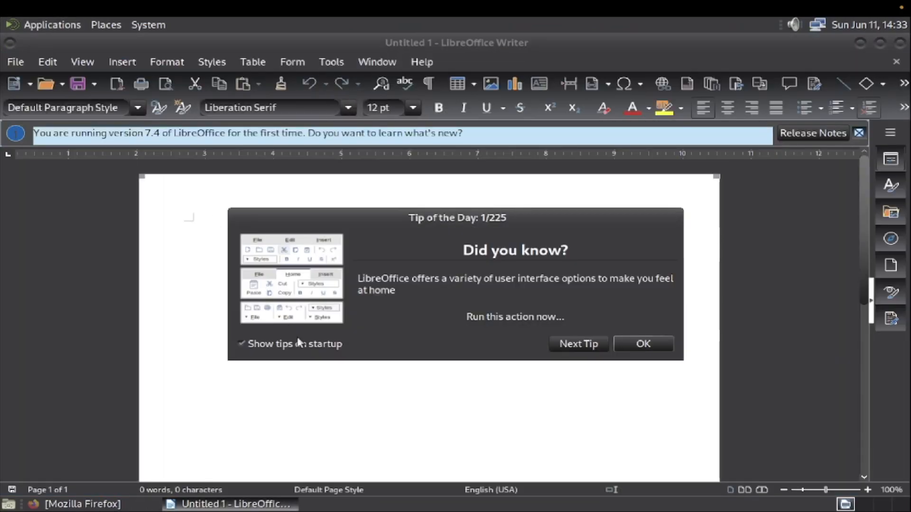
{"action": "left_click", "coordinate": [287, 343]}
{"action": "left_click", "coordinate": [657, 349]}
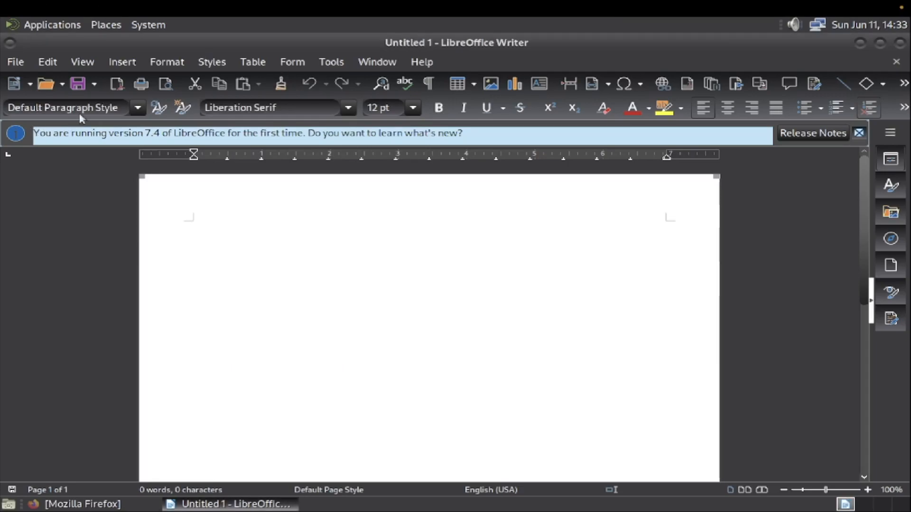
{"action": "left_click", "coordinate": [16, 62]}
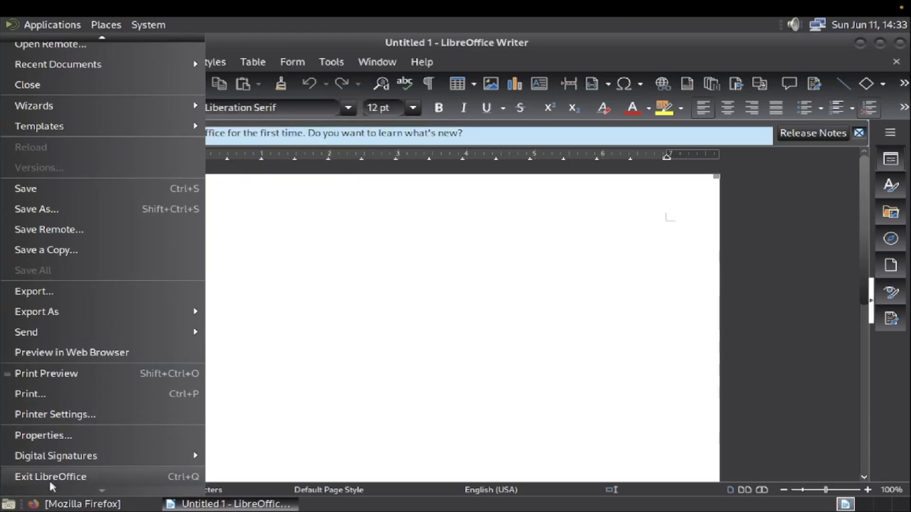
{"action": "left_click", "coordinate": [50, 479]}
Step: Browse the System Tools, Accessories, Places, Preferences and Graphics menus, confirming gedit appears under Accessories
{"action": "left_click", "coordinate": [56, 24]}
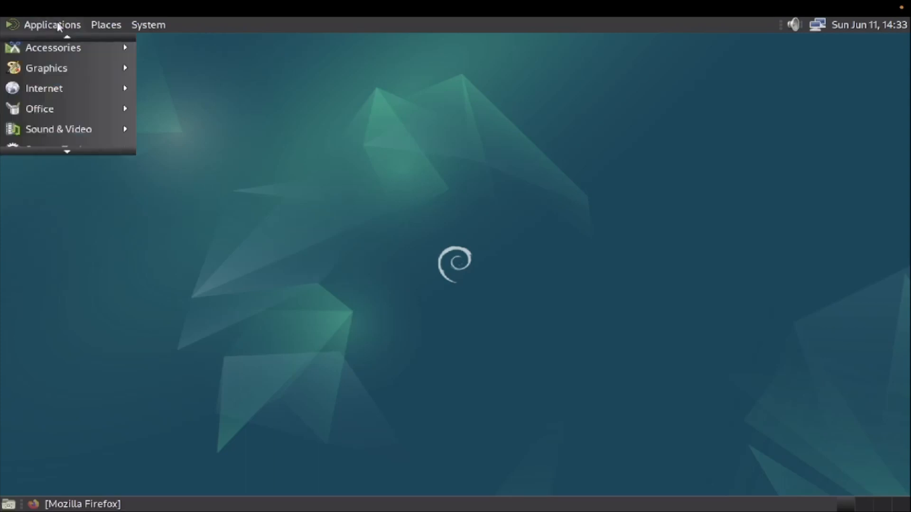
{"action": "mouse_move", "coordinate": [73, 145]}
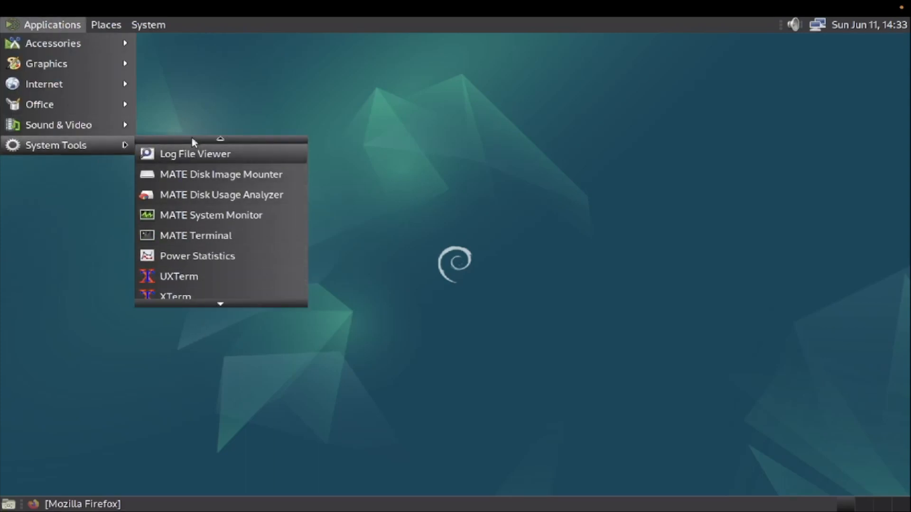
{"action": "mouse_move", "coordinate": [57, 128]}
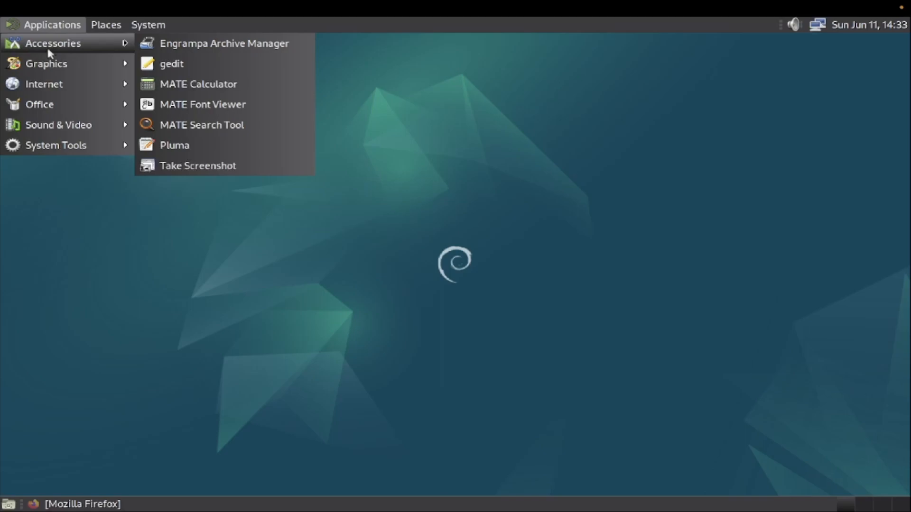
{"action": "mouse_move", "coordinate": [92, 29]}
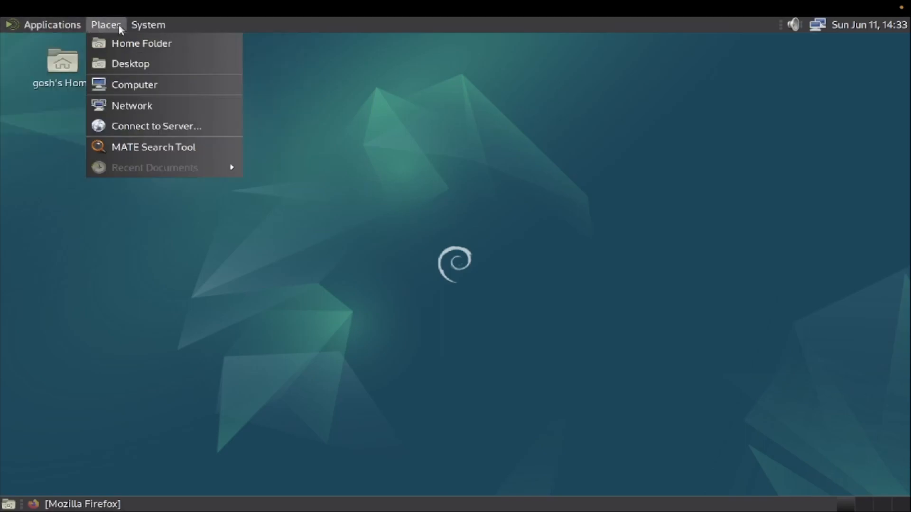
{"action": "mouse_move", "coordinate": [145, 23]}
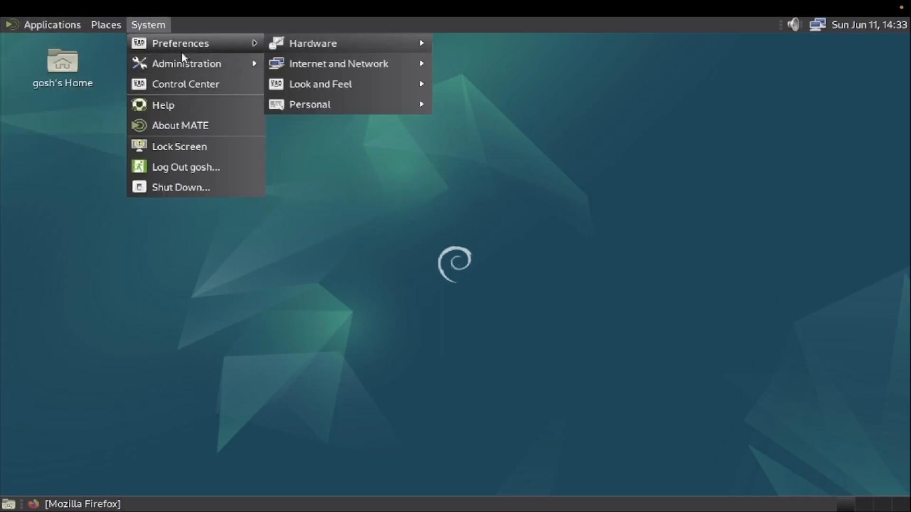
{"action": "mouse_move", "coordinate": [344, 90]}
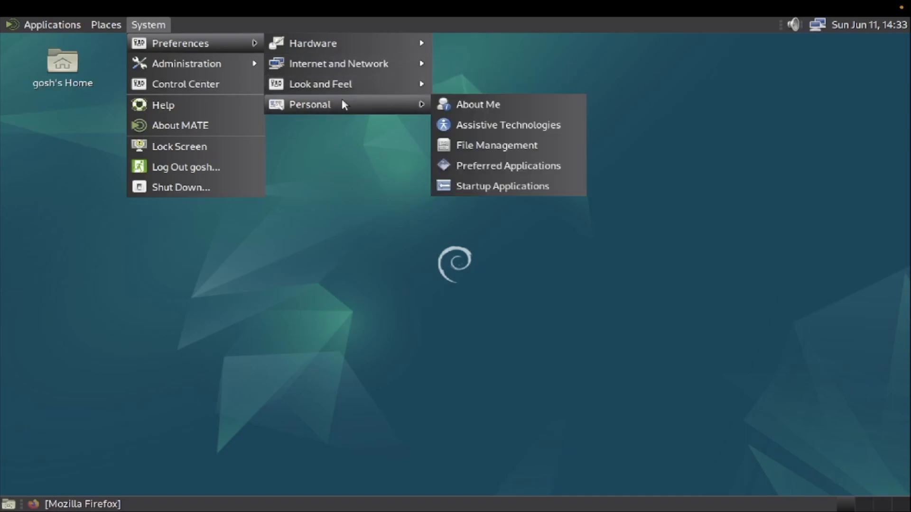
{"action": "mouse_move", "coordinate": [343, 52]}
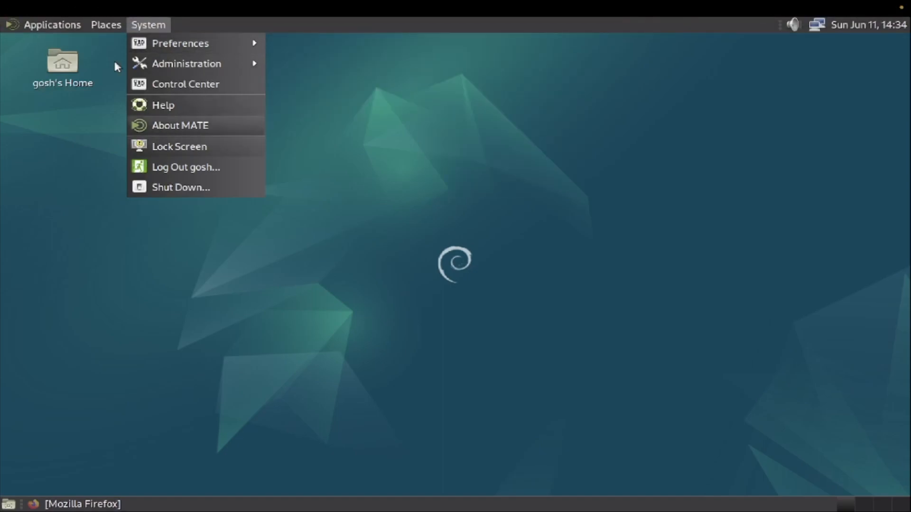
{"action": "mouse_move", "coordinate": [53, 25]}
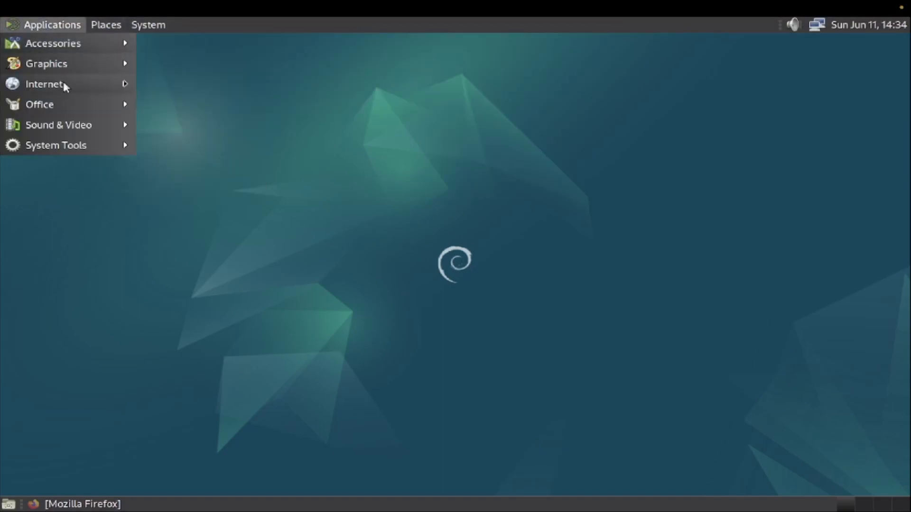
{"action": "mouse_move", "coordinate": [64, 107]}
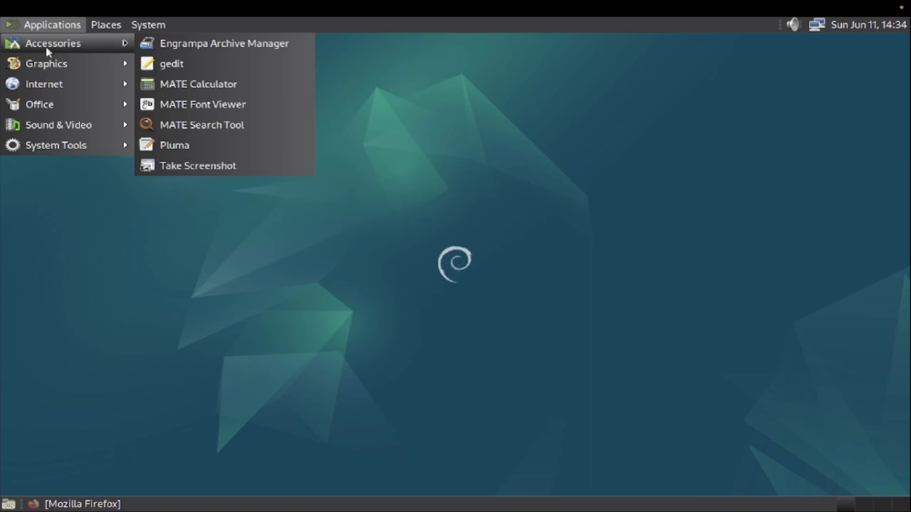
{"action": "mouse_move", "coordinate": [3, 71]}
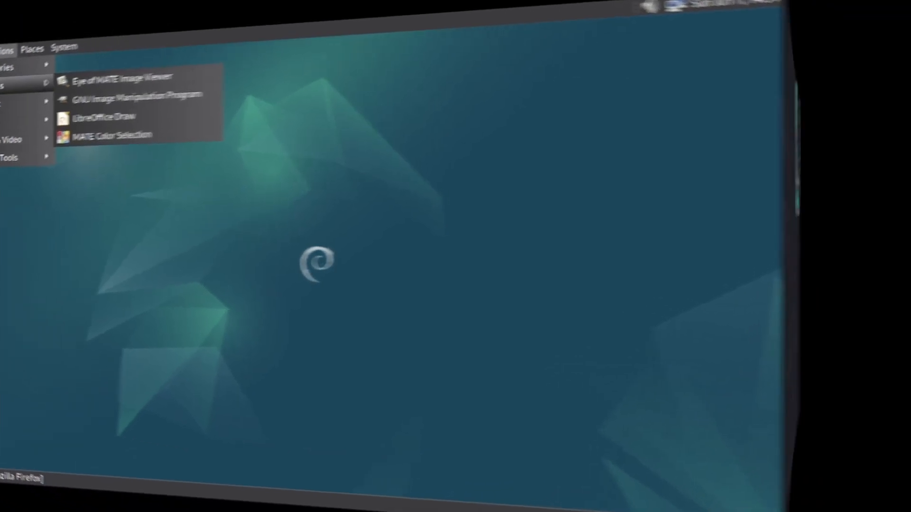